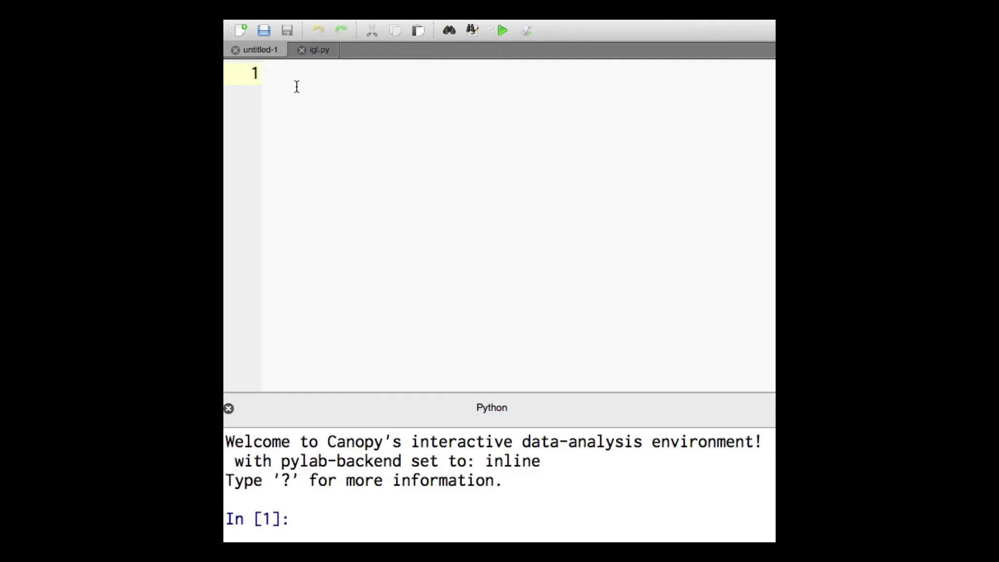
{"action": "type", "text": "A"}
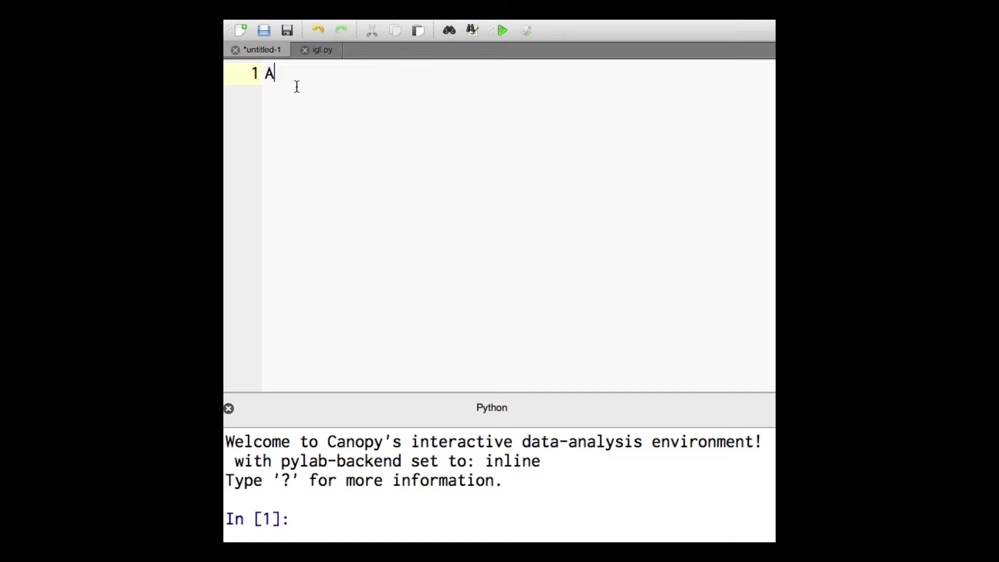
Step: Write the lines Length = 2, Width = 5, Area = Length * Width and print "Area =", Area
{"action": "key", "text": "BackSpace"}
{"action": "type", "text": "Are"}
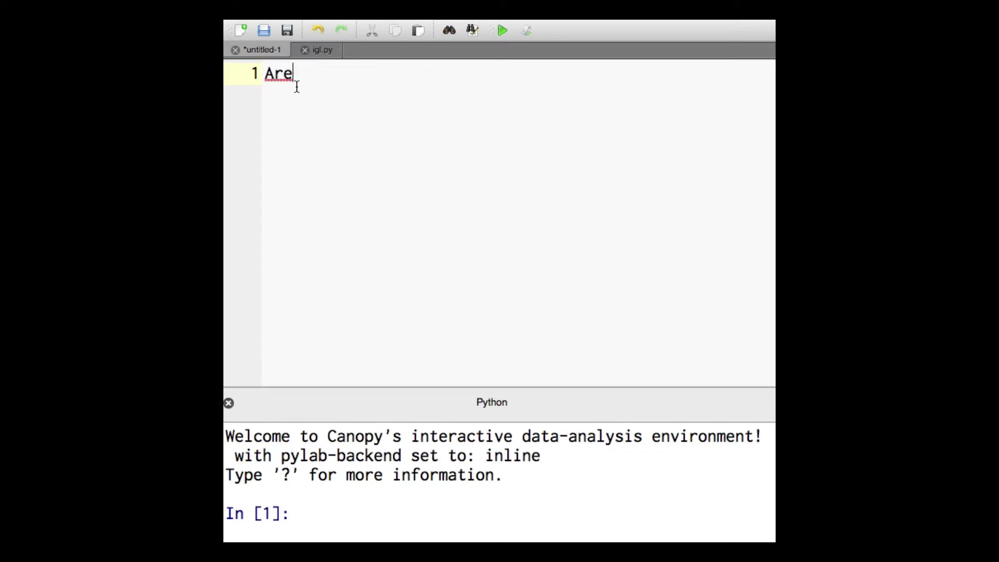
{"action": "type", "text": "a "}
{"action": "type", "text": "=Le"}
{"action": "type", "text": "ngth  *"}
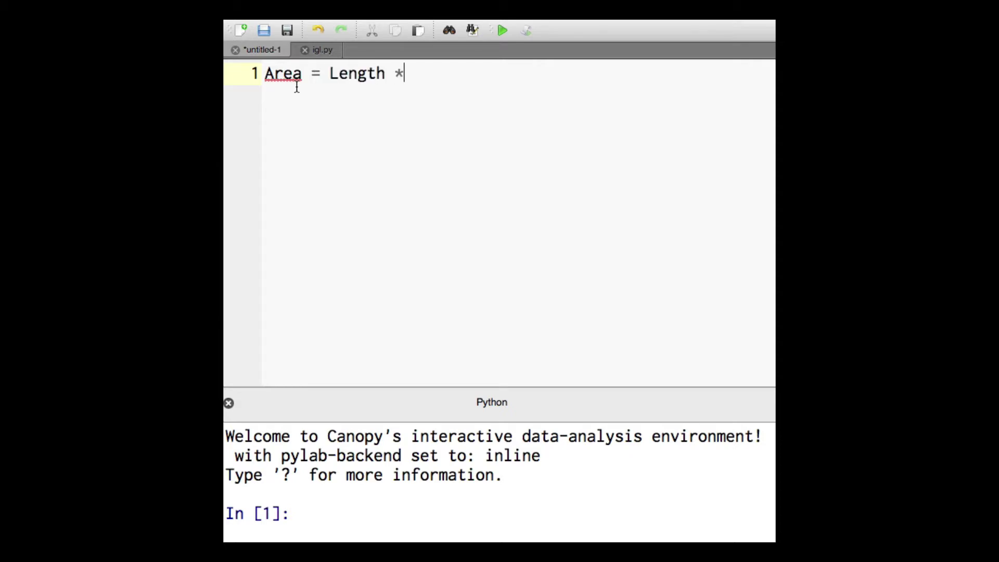
{"action": "type", "text": " Wide"}
{"action": "key", "text": "BackSpace"}
{"action": "type", "text": "th"}
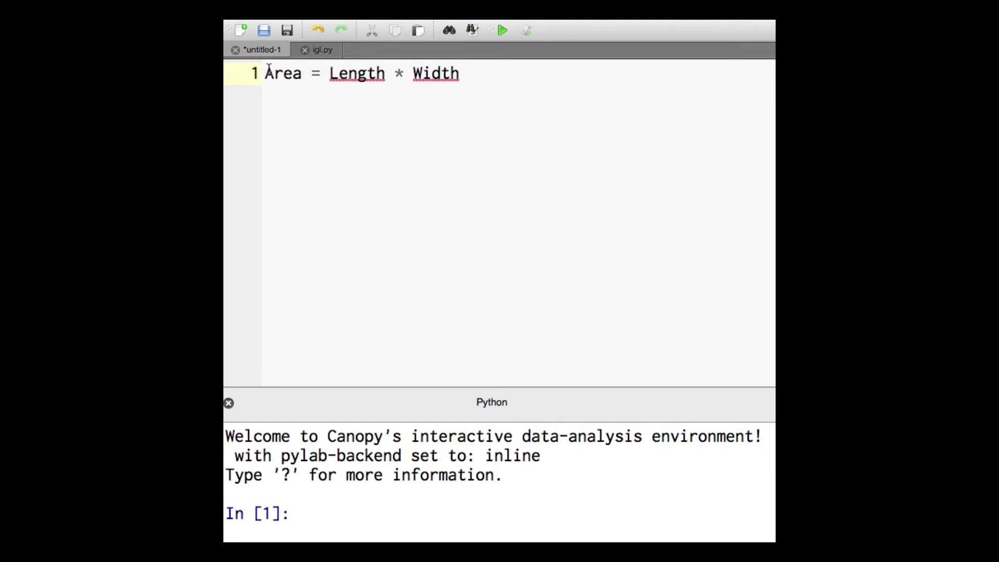
{"action": "left_click", "coordinate": [266, 72]}
{"action": "key", "text": "Return"}
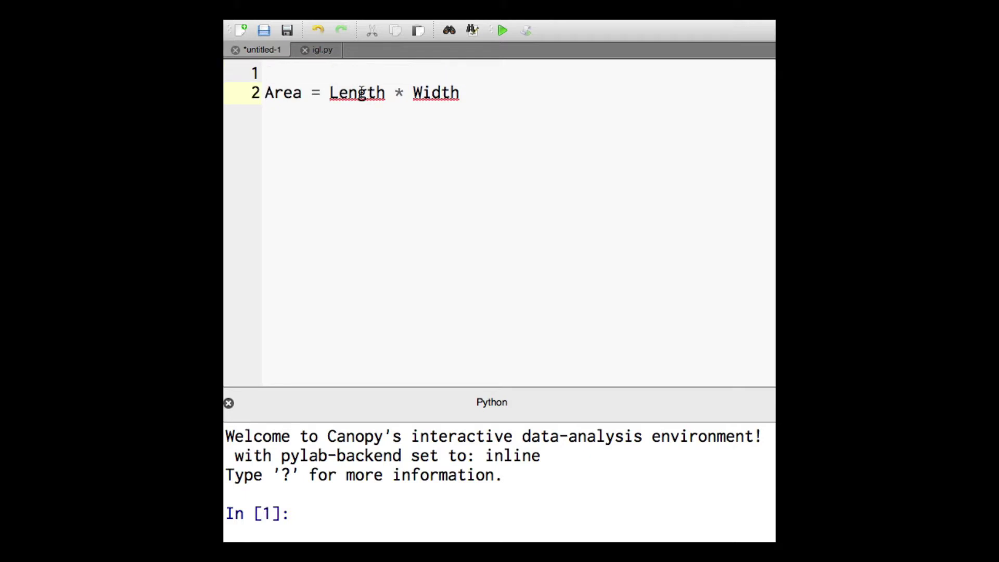
{"action": "key", "text": "Up"}
{"action": "type", "text": "Leng"}
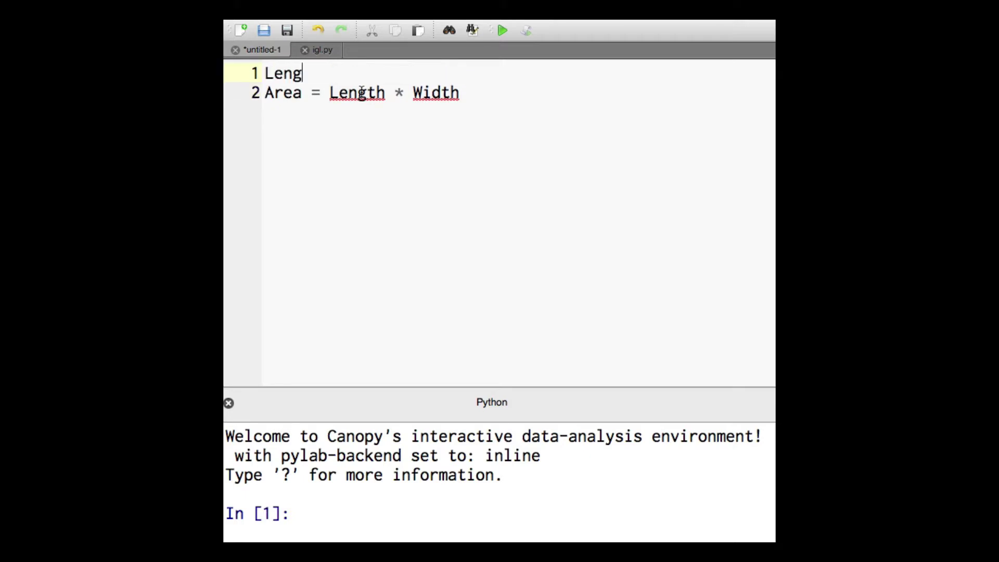
{"action": "type", "text": "th = "}
{"action": "type", "text": "2"}
{"action": "key", "text": "Return"}
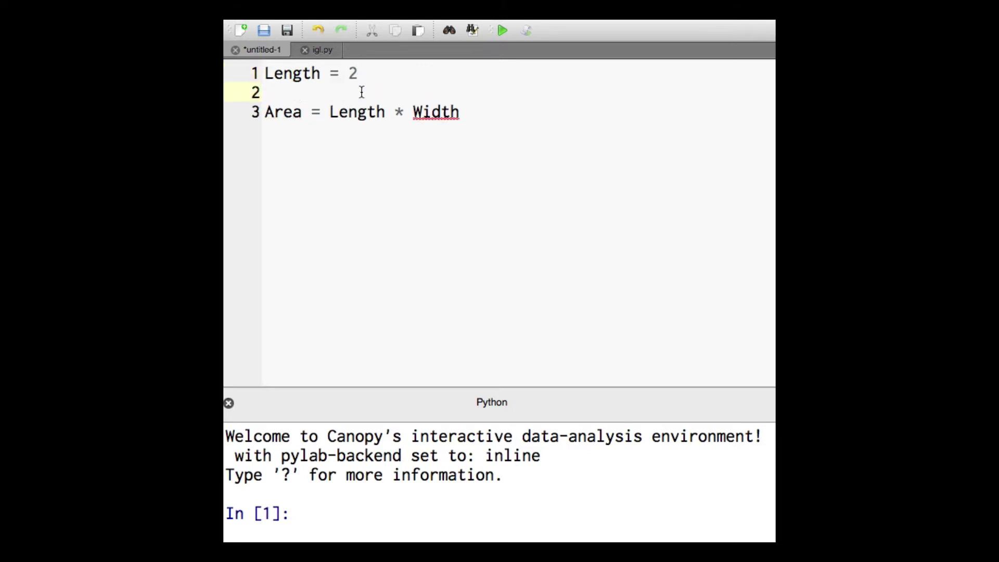
{"action": "type", "text": "Width "}
{"action": "type", "text": "= "}
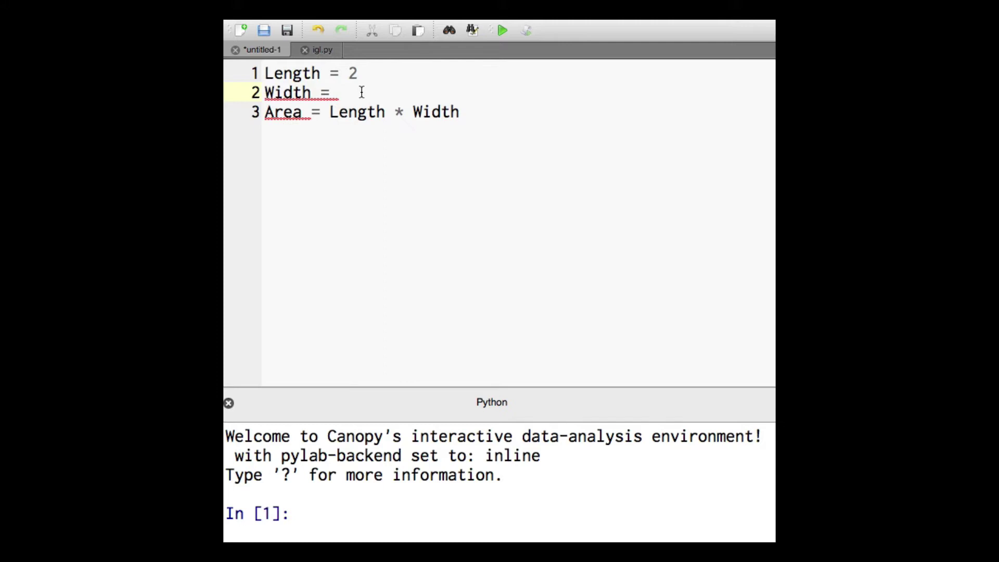
{"action": "type", "text": "5"}
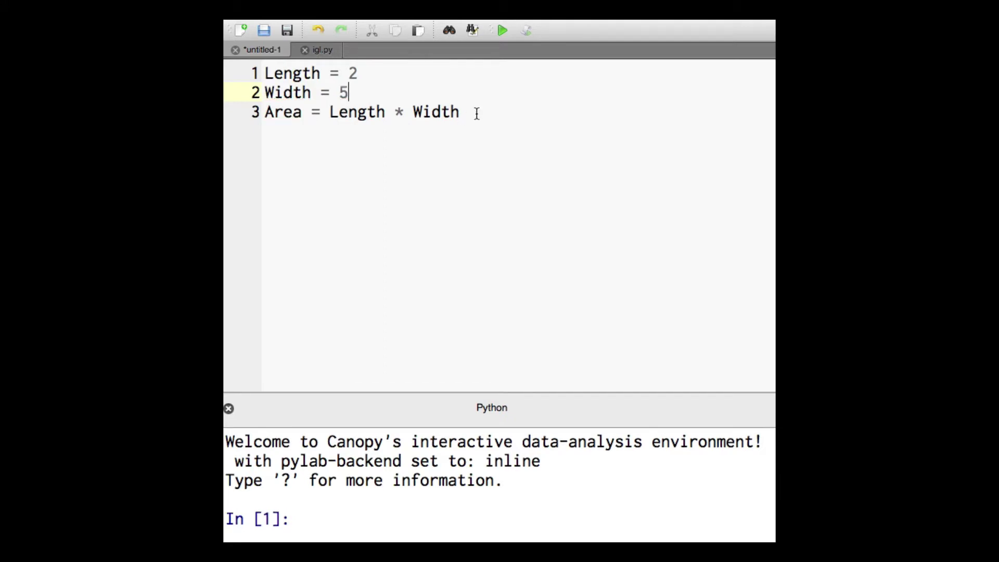
{"action": "left_click", "coordinate": [477, 112]}
{"action": "key", "text": "Return"}
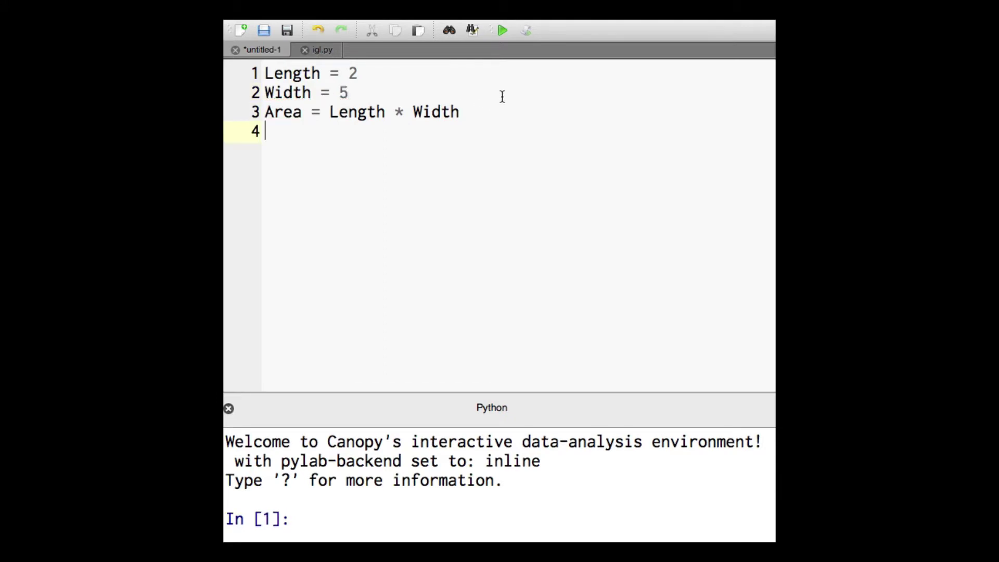
{"action": "type", "text": "Pring"}
{"action": "key", "text": "BackSpace"}
{"action": "key", "text": "BackSpace"}
{"action": "key", "text": "BackSpace"}
{"action": "key", "text": "BackSpace"}
{"action": "key", "text": "BackSpace"}
{"action": "type", "text": "print "}
{"action": "type", "text": "\""}
{"action": "type", "text": "Area"}
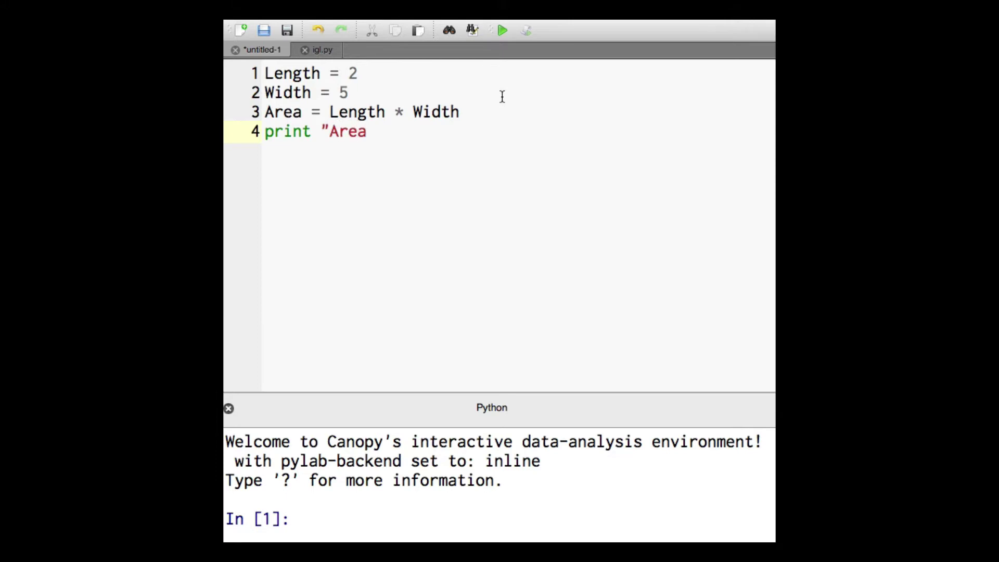
{"action": "type", "text": " =\","}
{"action": "type", "text": " Ar"}
{"action": "type", "text": "ea"}
Step: Run the untitled area script and confirm the console prints Area = 10
{"action": "left_click", "coordinate": [501, 31]}
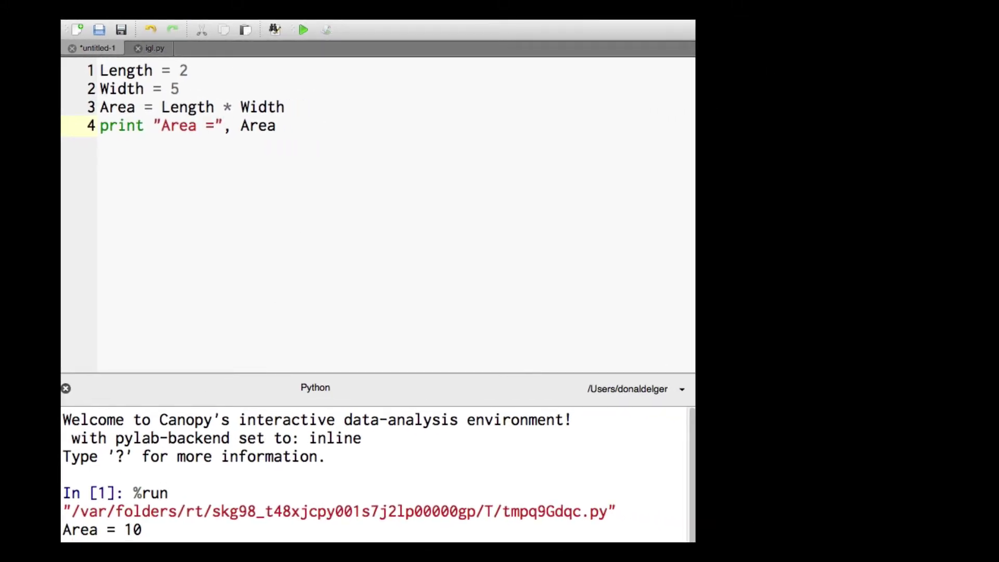
{"action": "left_click_drag", "start_coordinate": [63, 529], "coordinate": [170, 540]}
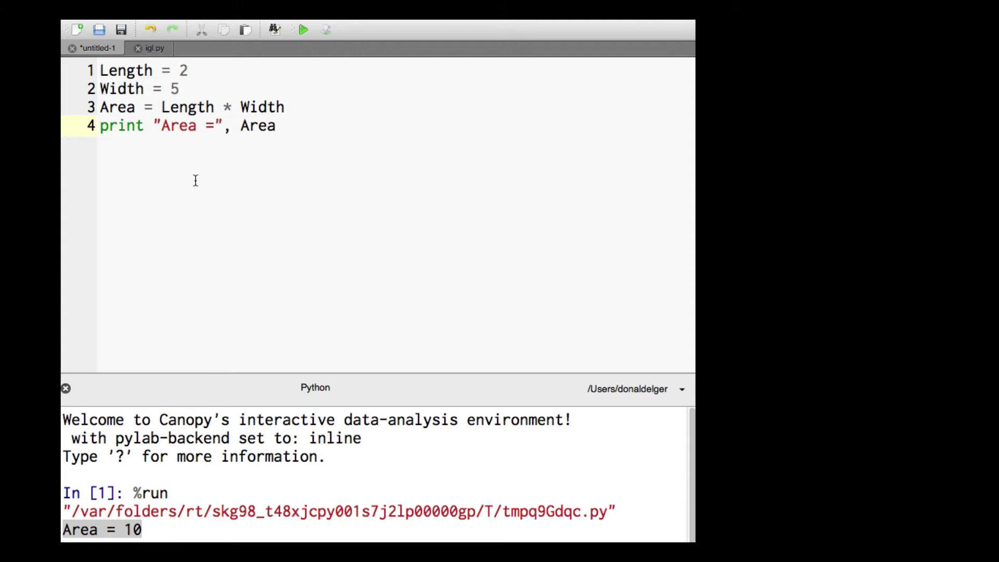
{"action": "left_click", "coordinate": [283, 126]}
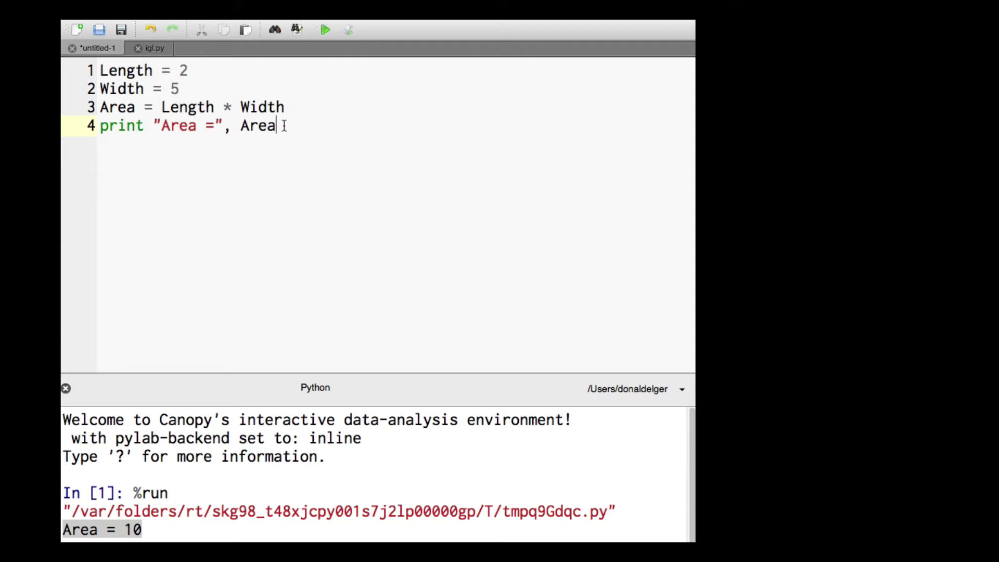
Step: Save the area script to the Desktop as rectangle.py
{"action": "left_click", "coordinate": [122, 29]}
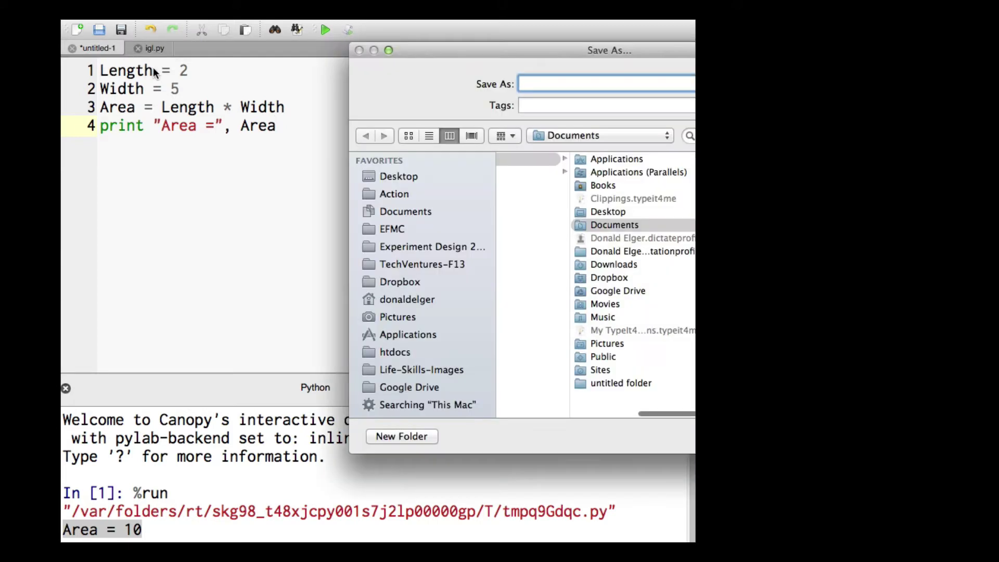
{"action": "left_click", "coordinate": [400, 176]}
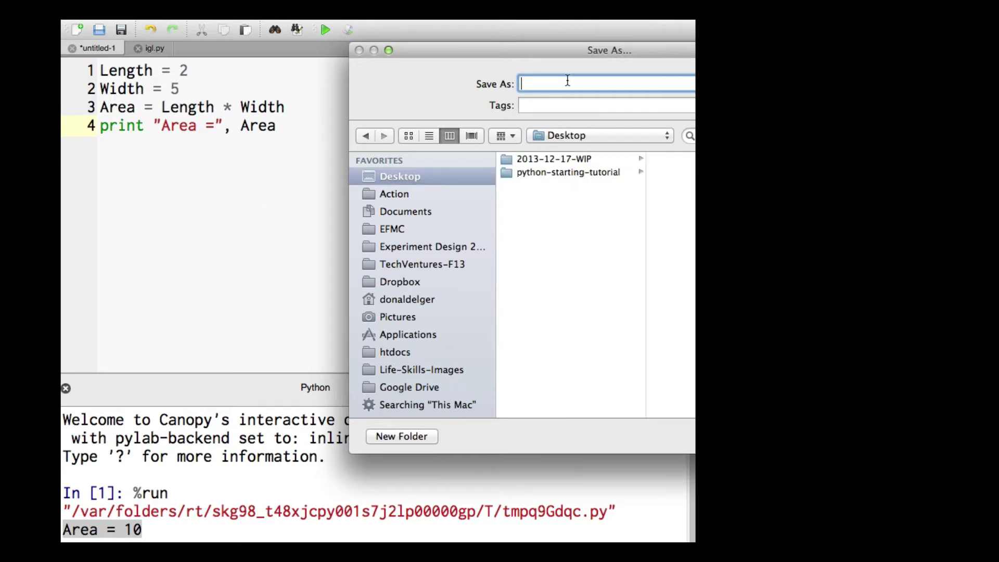
{"action": "type", "text": "rec"}
{"action": "type", "text": "tange"}
{"action": "key", "text": "BackSpace"}
{"action": "type", "text": "le"}
{"action": "type", "text": ".p"}
{"action": "type", "text": "y"}
{"action": "key", "text": "Return"}
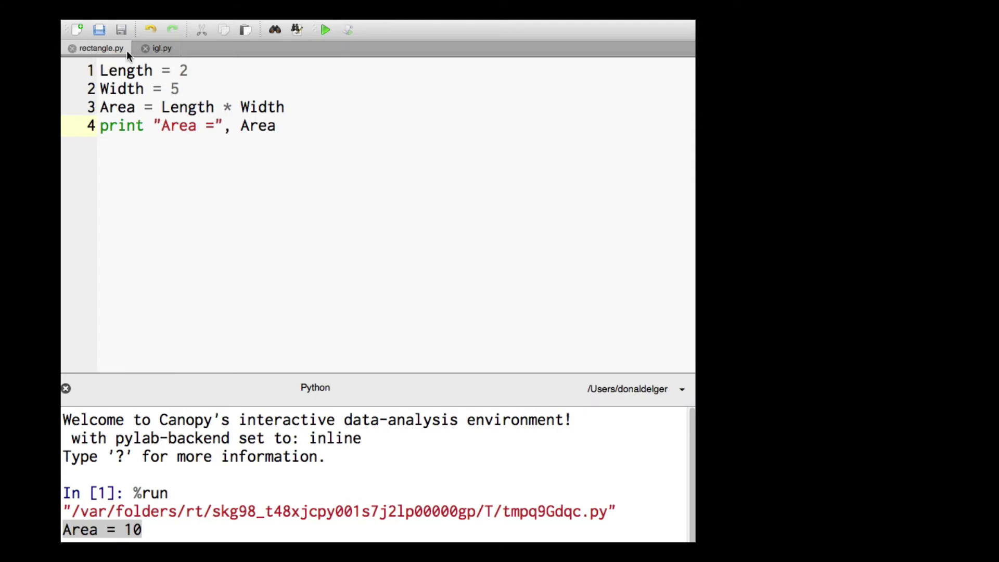
Step: Add an 'Area of a rectangle' title comment above the code
{"action": "left_click", "coordinate": [102, 68]}
{"action": "key", "text": "Return"}
{"action": "key", "text": "Return"}
{"action": "key", "text": "Up"}
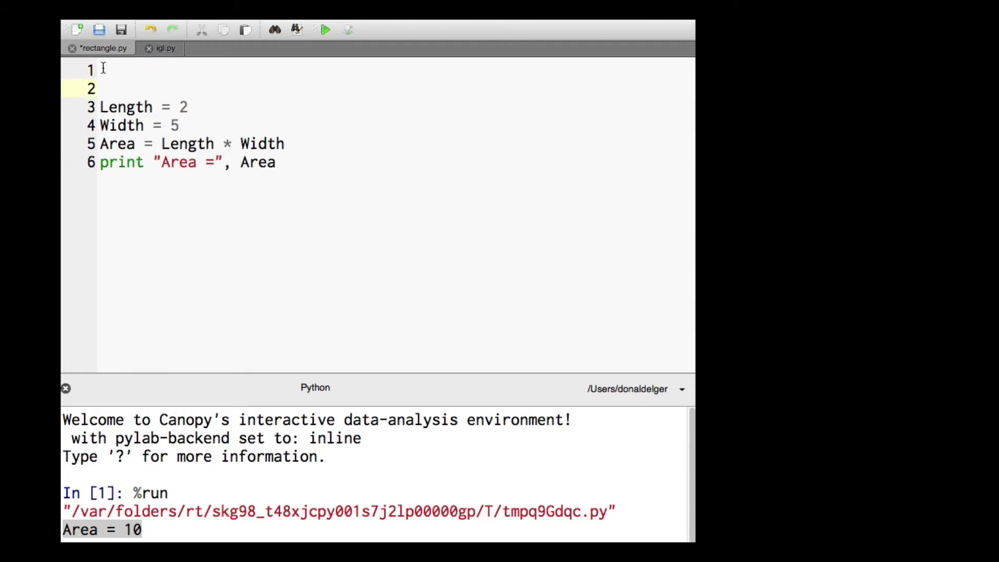
{"action": "key", "text": "Up"}
{"action": "type", "text": "#"}
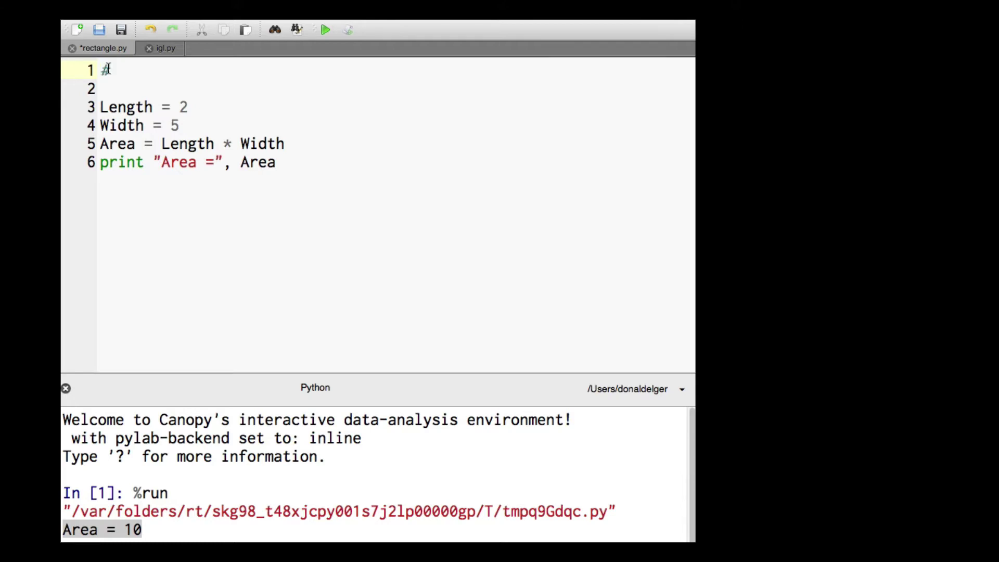
{"action": "double_click", "coordinate": [107, 70]}
{"action": "left_click", "coordinate": [121, 73]}
{"action": "type", "text": "Area of a re"}
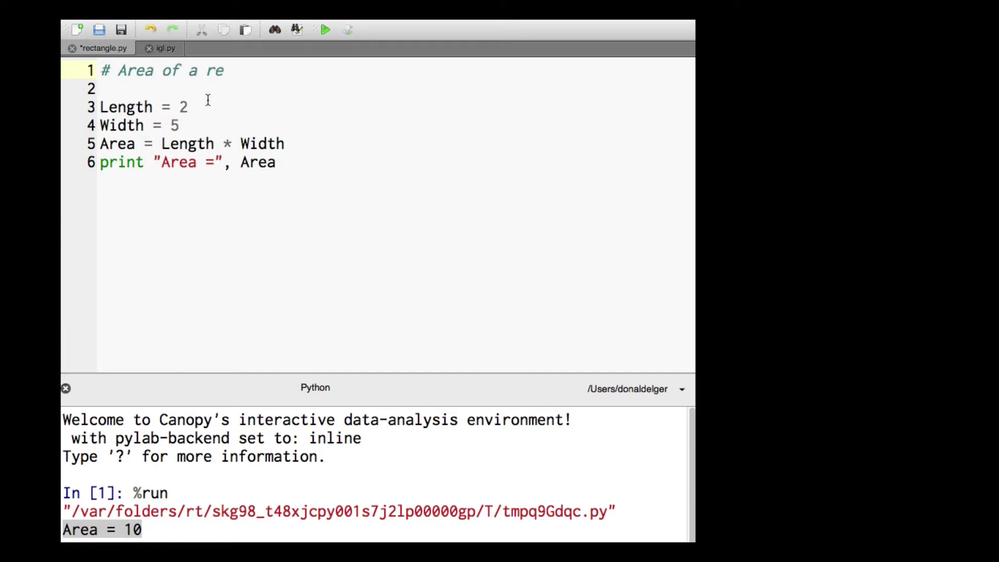
{"action": "type", "text": "cta"}
{"action": "type", "text": "nge"}
{"action": "key", "text": "BackSpace"}
{"action": "key", "text": "BackSpace"}
{"action": "type", "text": "g"}
{"action": "type", "text": "le"}
Step: Add metre unit comments to the Length and Width lines and append ' m^2' to the print
{"action": "left_click", "coordinate": [201, 102]}
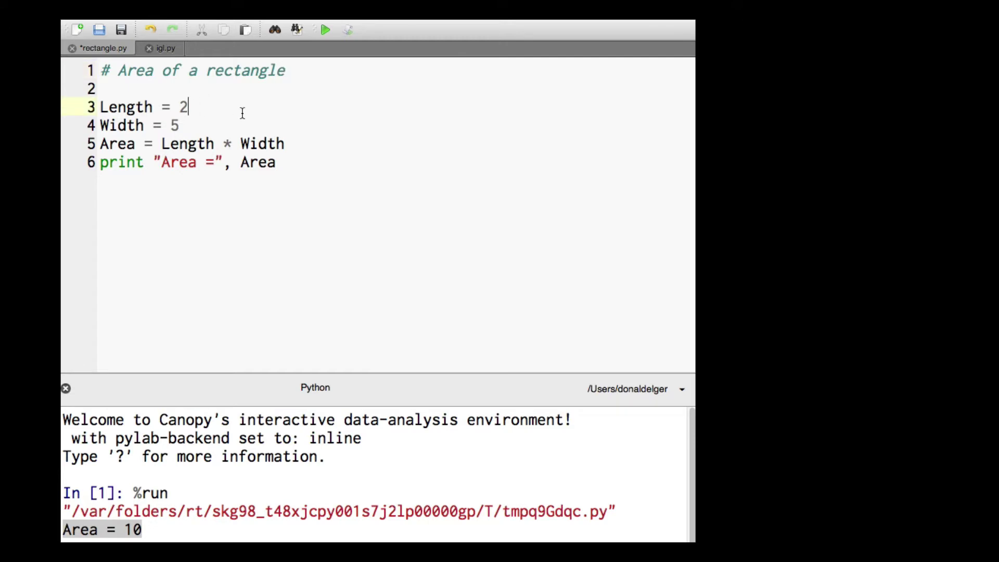
{"action": "type", "text": " # "}
{"action": "type", "text": "length"}
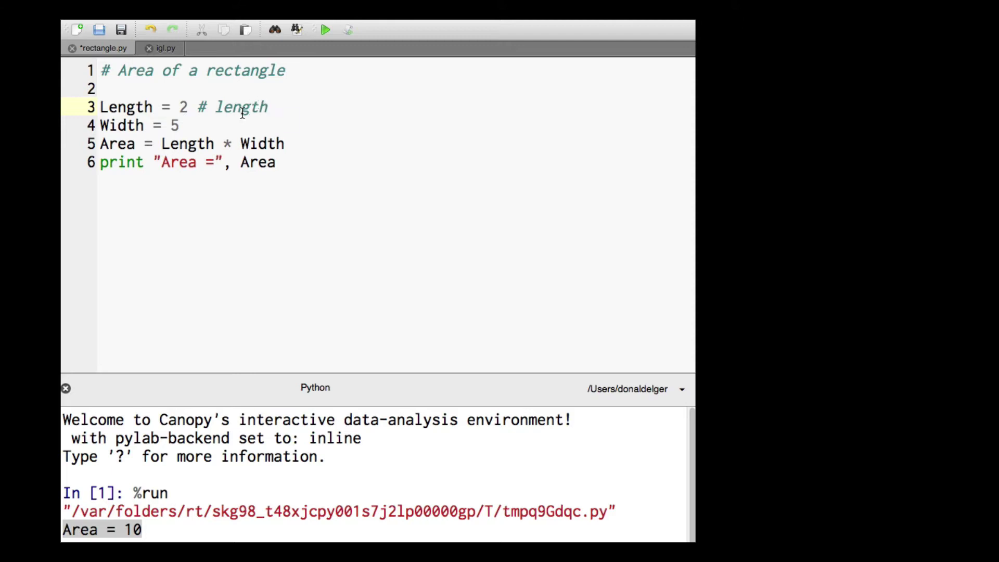
{"action": "type", "text": " in m"}
{"action": "left_click", "coordinate": [210, 123]}
{"action": "type", "text": "#"}
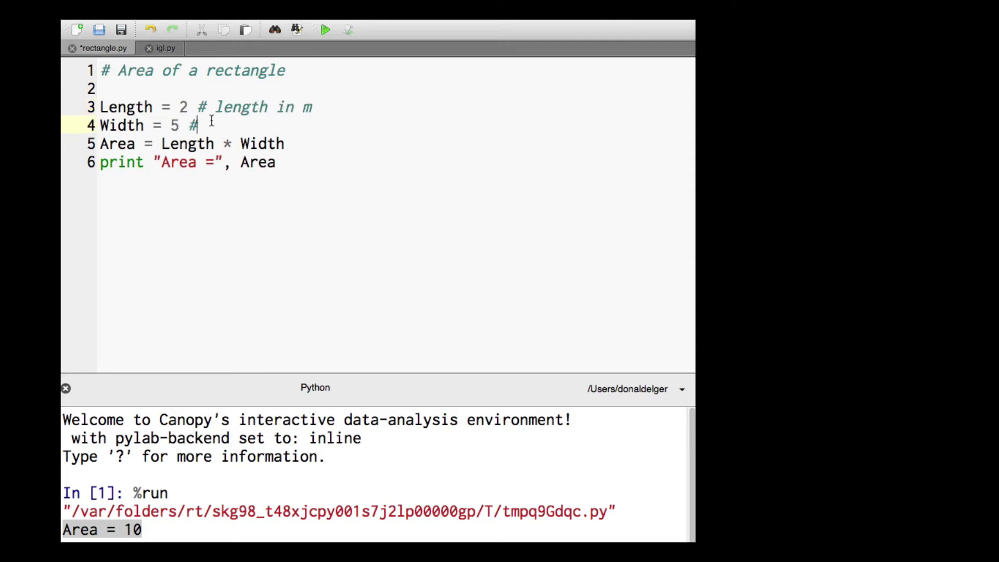
{"action": "type", "text": " widtch i"}
{"action": "key", "text": "BackSpace"}
{"action": "key", "text": "BackSpace"}
{"action": "key", "text": "BackSpace"}
{"action": "key", "text": "BackSpace"}
{"action": "type", "text": "th i"}
{"action": "type", "text": "n m"}
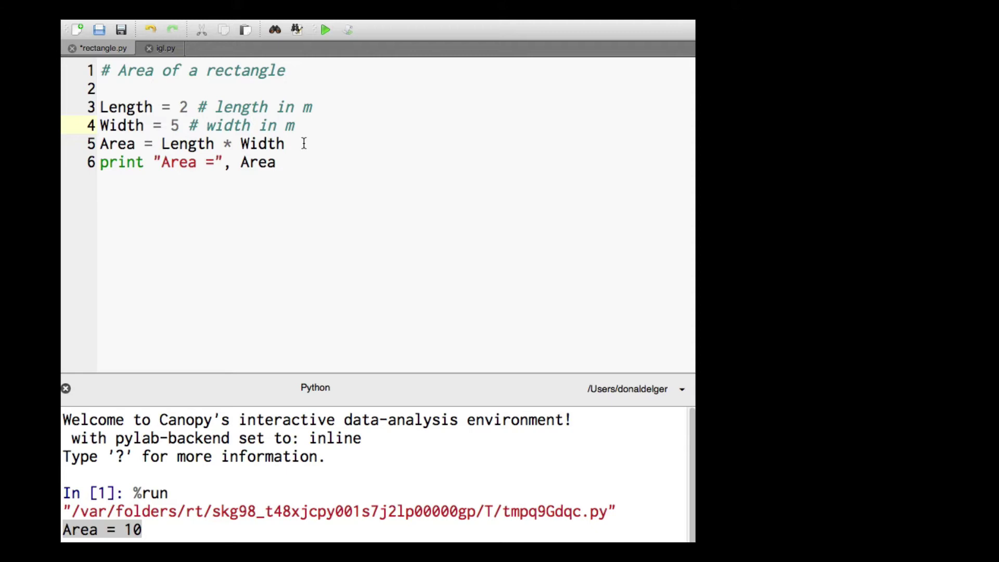
{"action": "key", "text": "Down"}
{"action": "key", "text": "Down"}
{"action": "type", "text": "Area"}
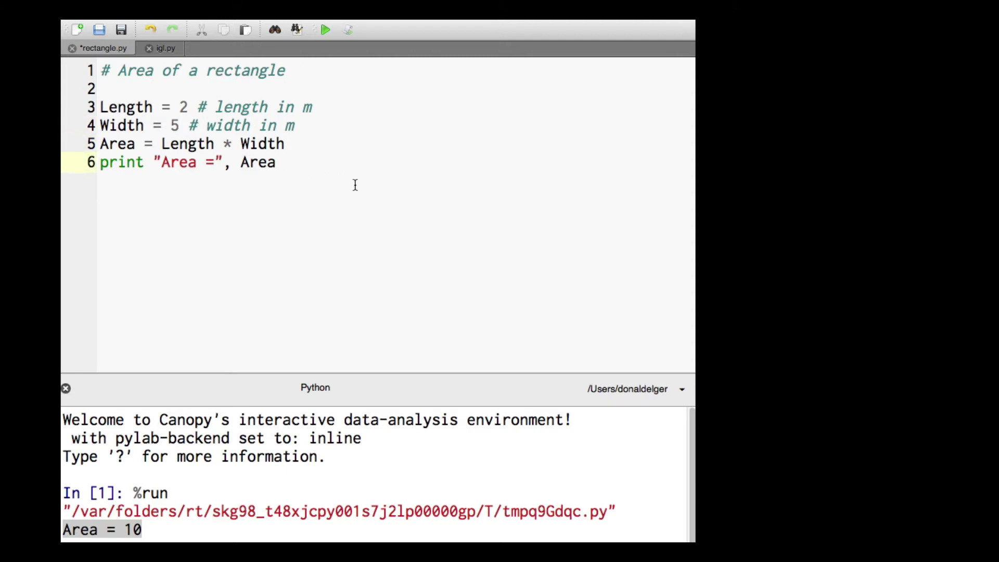
{"action": "type", "text": ","}
{"action": "type", "text": " \" m^2"}
{"action": "type", "text": "\""}
Step: Put blank lines before the Area and print lines, then save and rerun the script
{"action": "key", "text": "Up"}
{"action": "left_click", "coordinate": [101, 143]}
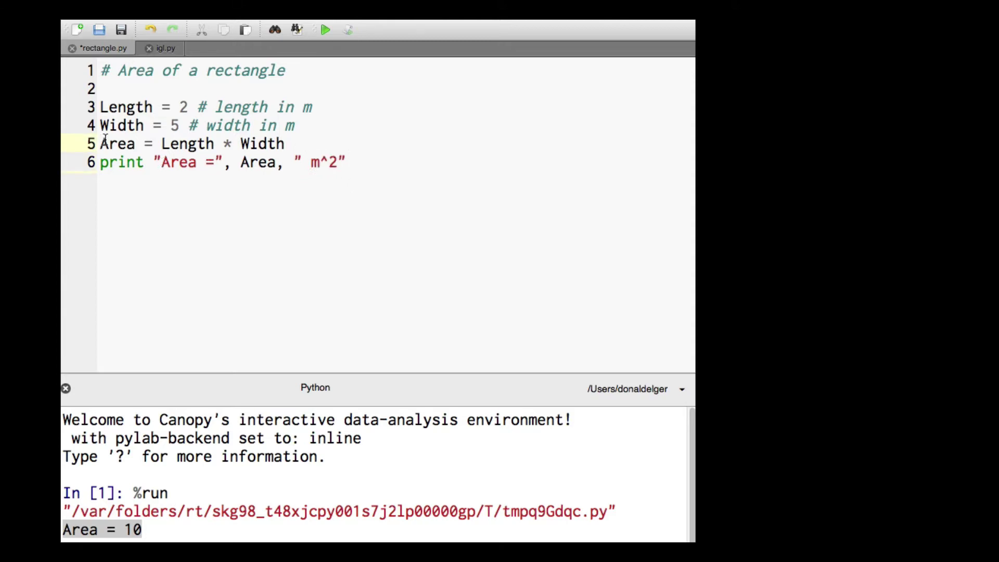
{"action": "key", "text": "Return"}
{"action": "key", "text": "Down"}
{"action": "key", "text": "Return"}
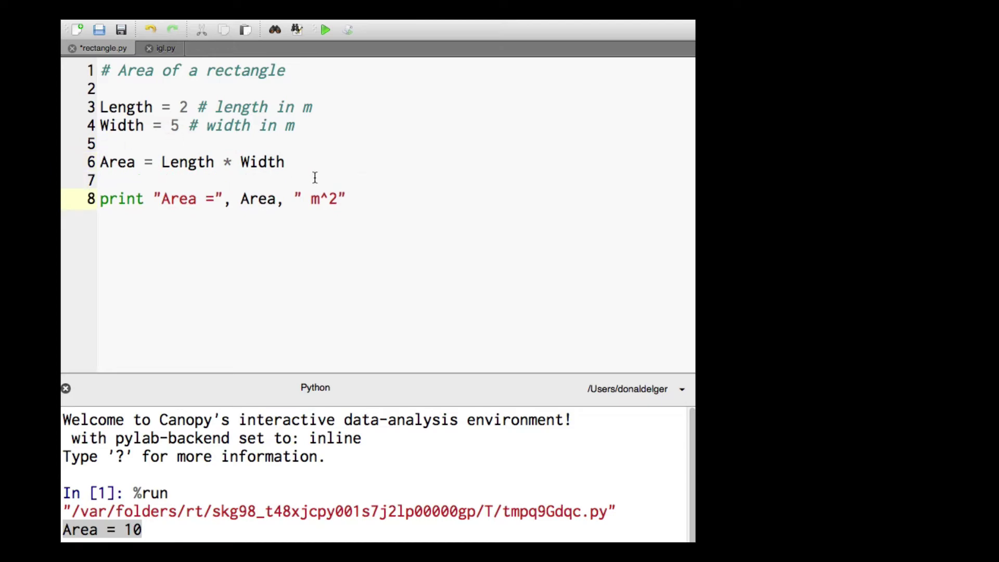
{"action": "left_click", "coordinate": [352, 197]}
{"action": "key", "text": "super+s"}
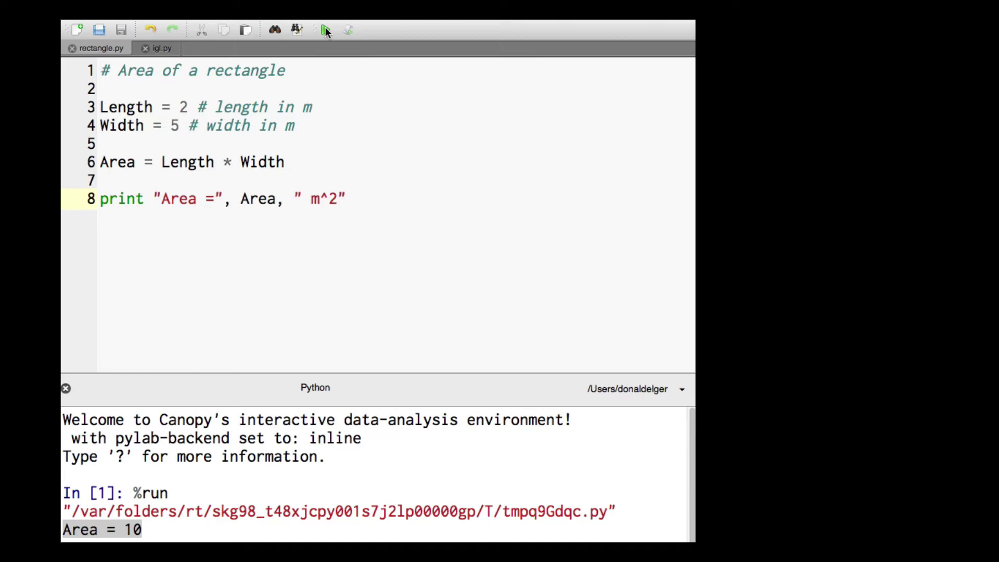
{"action": "left_click", "coordinate": [325, 30]}
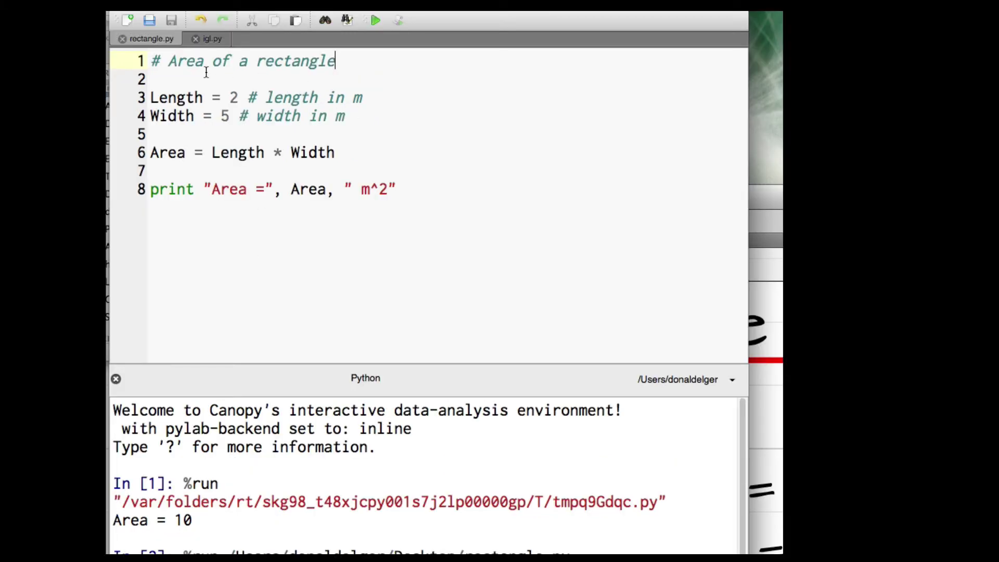
Step: Replace the rectangle code with '# Volume of a sphere', D = 2.2, A = pi*D**3, print A, and save
{"action": "left_click_drag", "start_coordinate": [168, 61], "coordinate": [344, 61]}
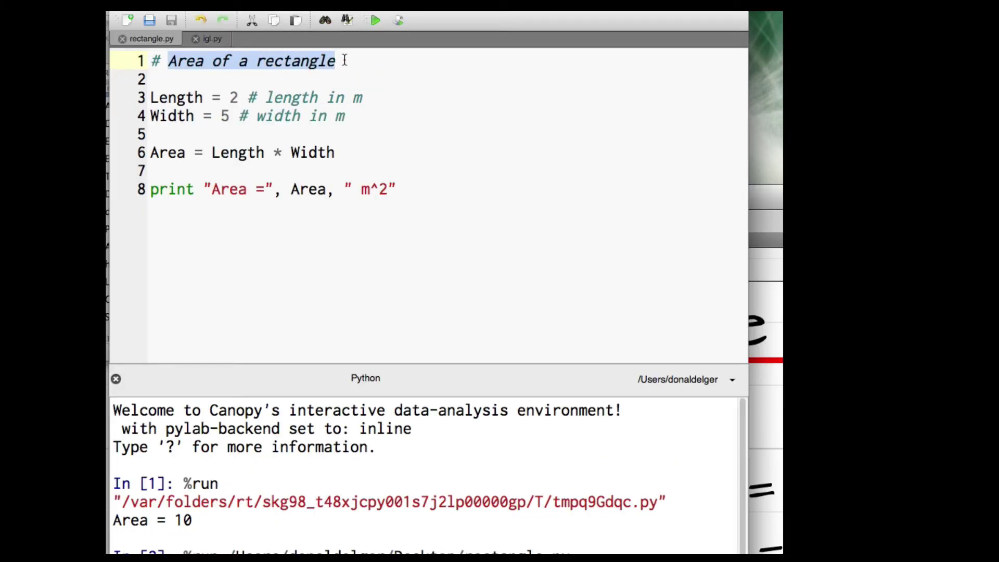
{"action": "type", "text": "Volume of "}
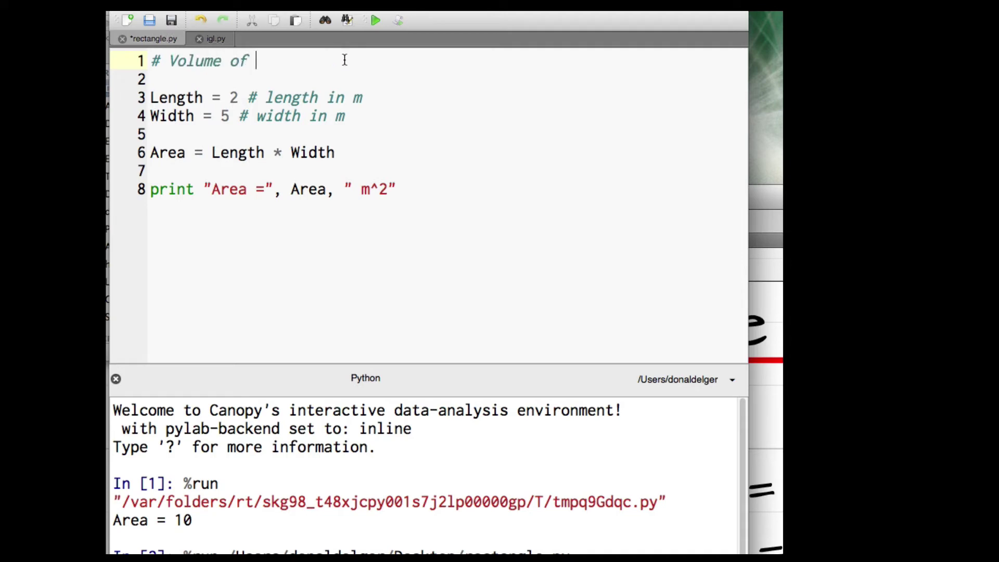
{"action": "type", "text": "a sphere"}
{"action": "mouse_move", "coordinate": [150, 98]}
{"action": "left_mouse_down"}
{"action": "mouse_move", "coordinate": [359, 152]}
{"action": "mouse_move", "coordinate": [413, 205]}
{"action": "left_mouse_up"}
{"action": "key", "text": "Delete"}
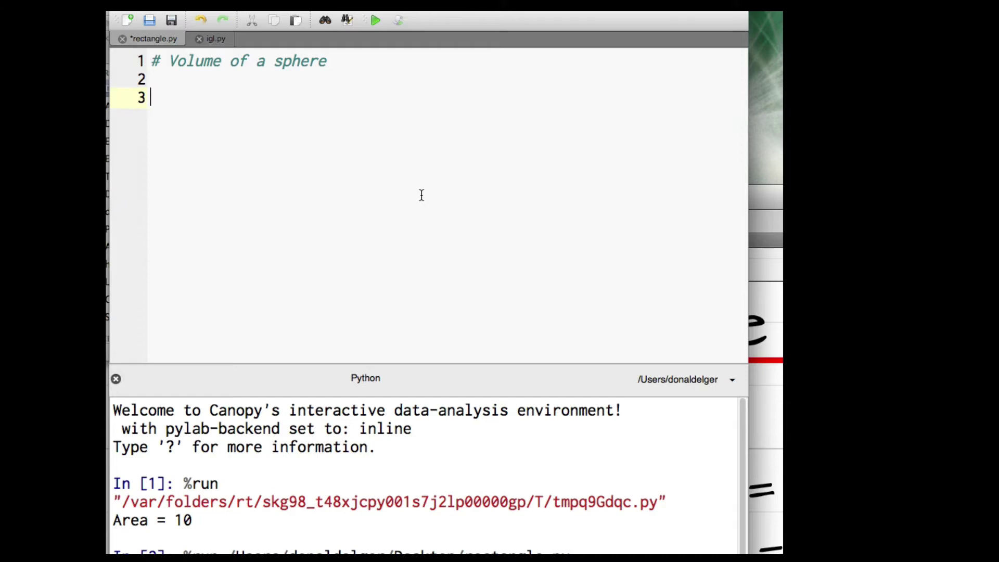
{"action": "type", "text": "D = 2"}
{"action": "type", "text": ".2"}
{"action": "type", "text": " # diame"}
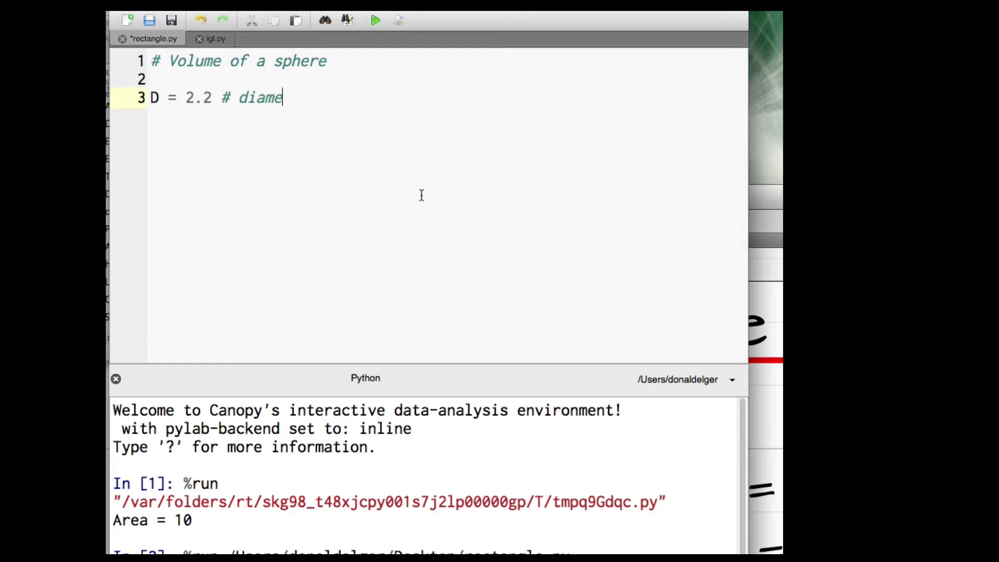
{"action": "type", "text": "ter in met"}
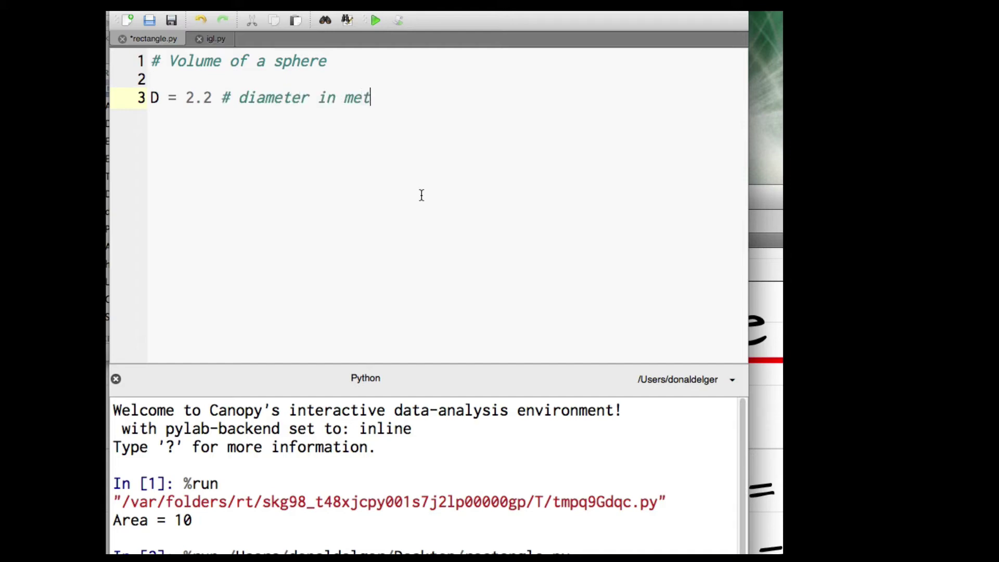
{"action": "type", "text": "ers"}
{"action": "key", "text": "Return"}
{"action": "key", "text": "Return"}
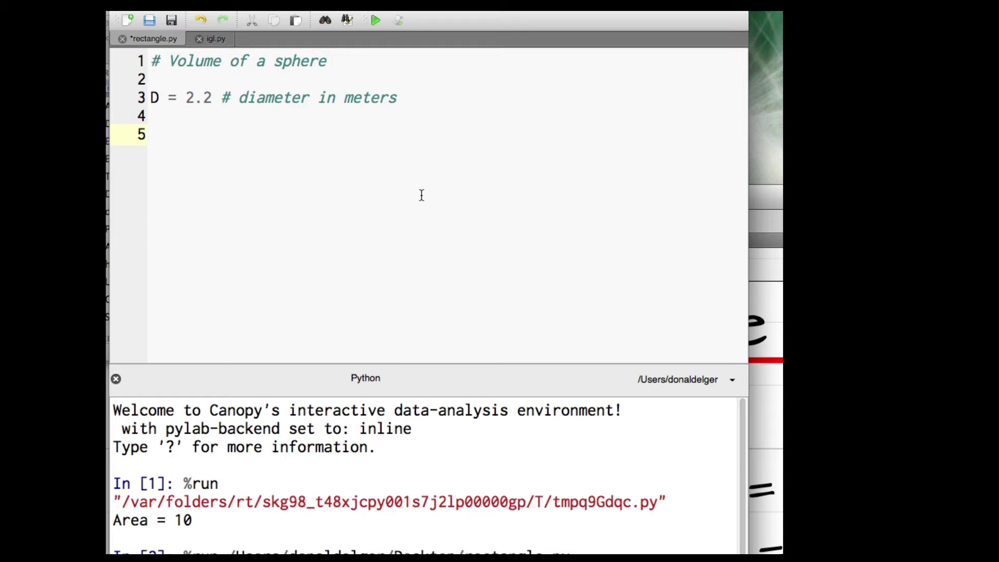
{"action": "type", "text": "A "}
{"action": "type", "text": "= "}
{"action": "type", "text": "pi*D"}
{"action": "type", "text": "*"}
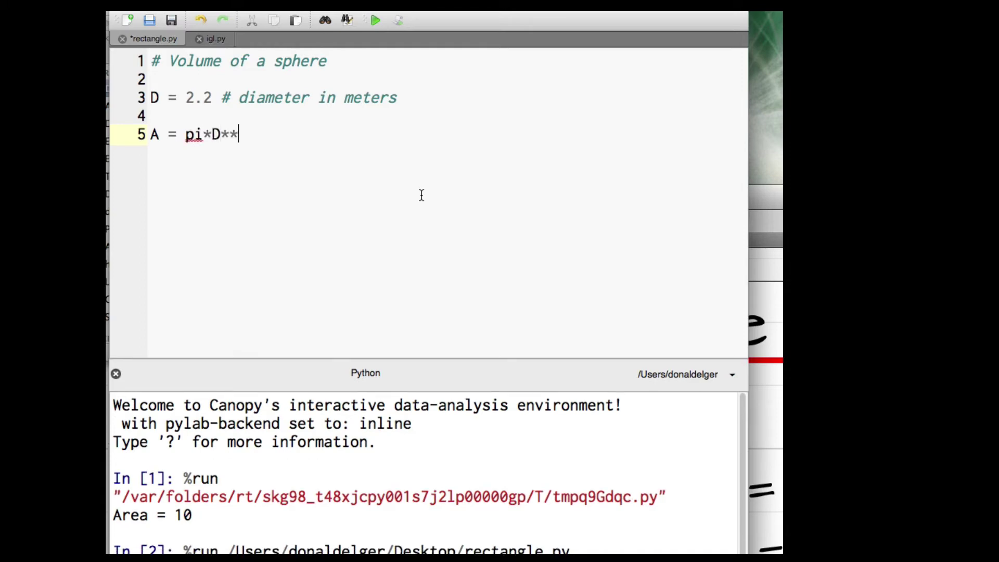
{"action": "type", "text": "3"}
{"action": "key", "text": "Return"}
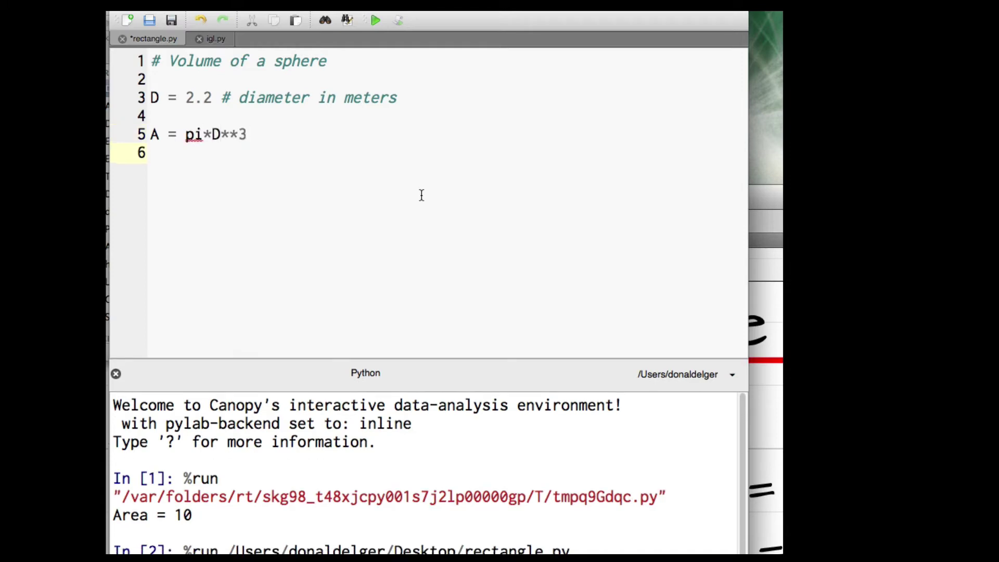
{"action": "type", "text": "print"}
{"action": "type", "text": " A"}
{"action": "key", "text": "ctrl+s"}
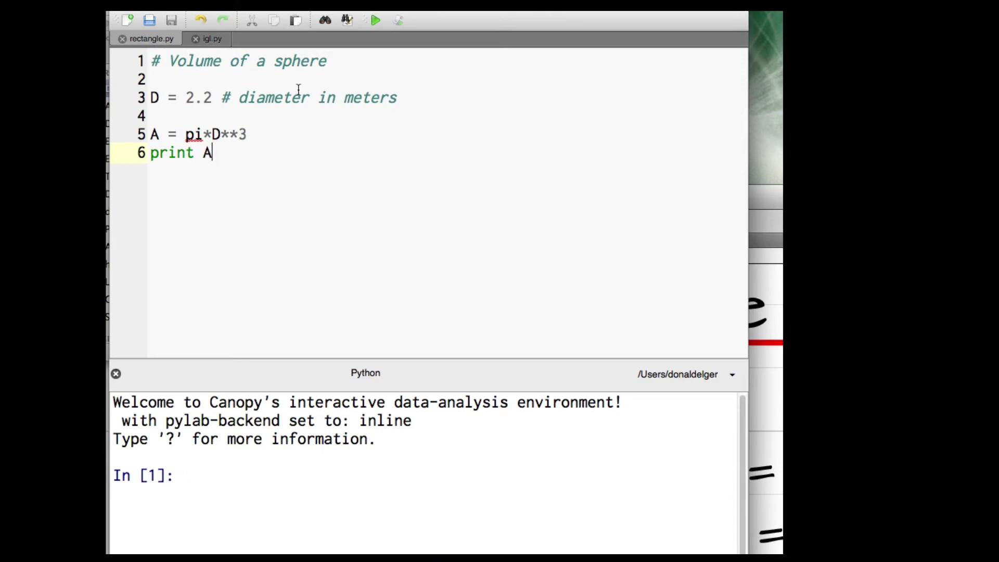
Step: Run the sphere script, get NameError for pi, and check that pi evaluates to 3.141592653589793 in the console
{"action": "left_click", "coordinate": [376, 20]}
{"action": "scroll", "coordinate": [305, 539], "scroll_direction": "down", "scroll_amount": 3}
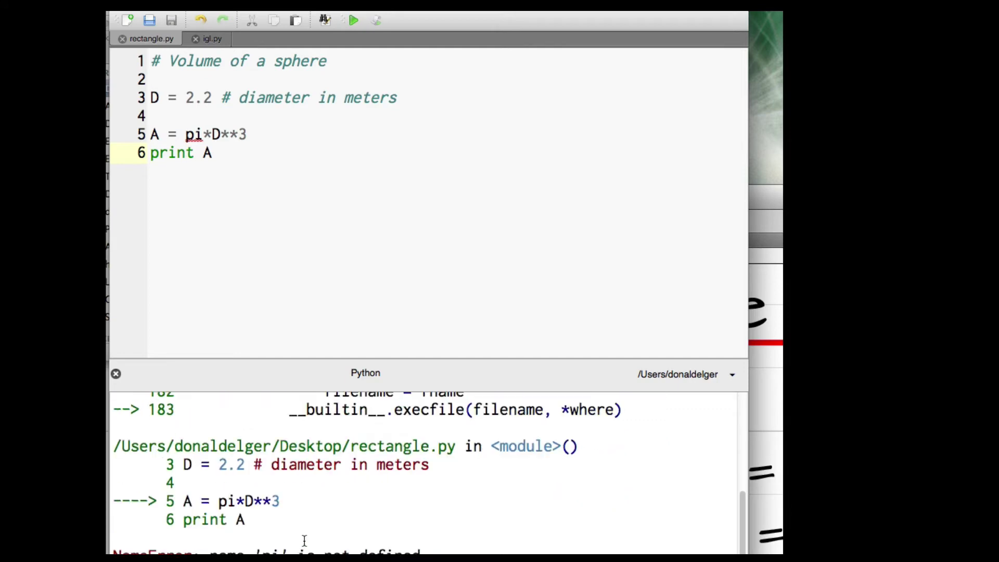
{"action": "scroll", "coordinate": [304, 539], "scroll_direction": "down", "scroll_amount": 3}
{"action": "scroll", "coordinate": [304, 540], "scroll_direction": "down", "scroll_amount": 2}
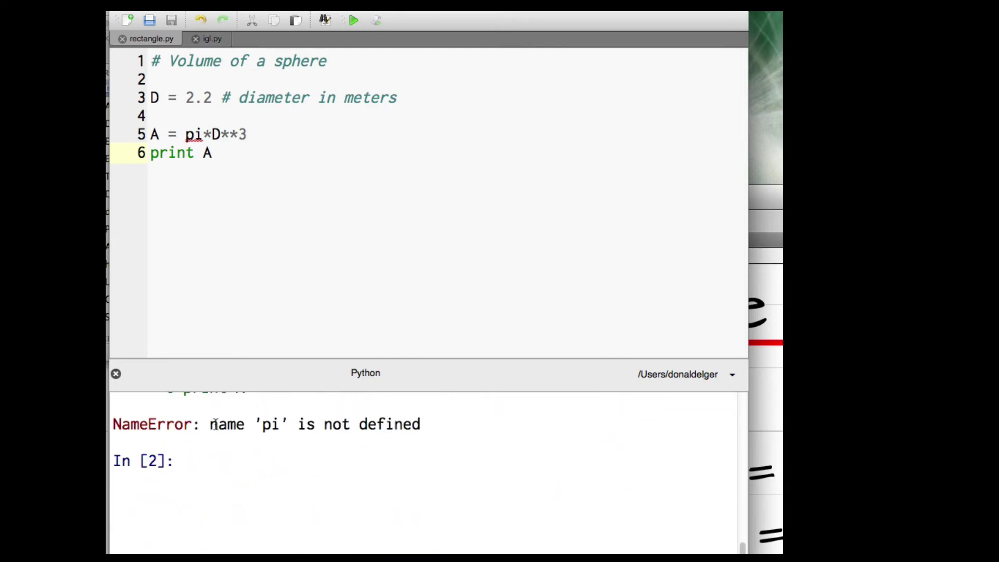
{"action": "left_click_drag", "start_coordinate": [209, 423], "coordinate": [434, 425]}
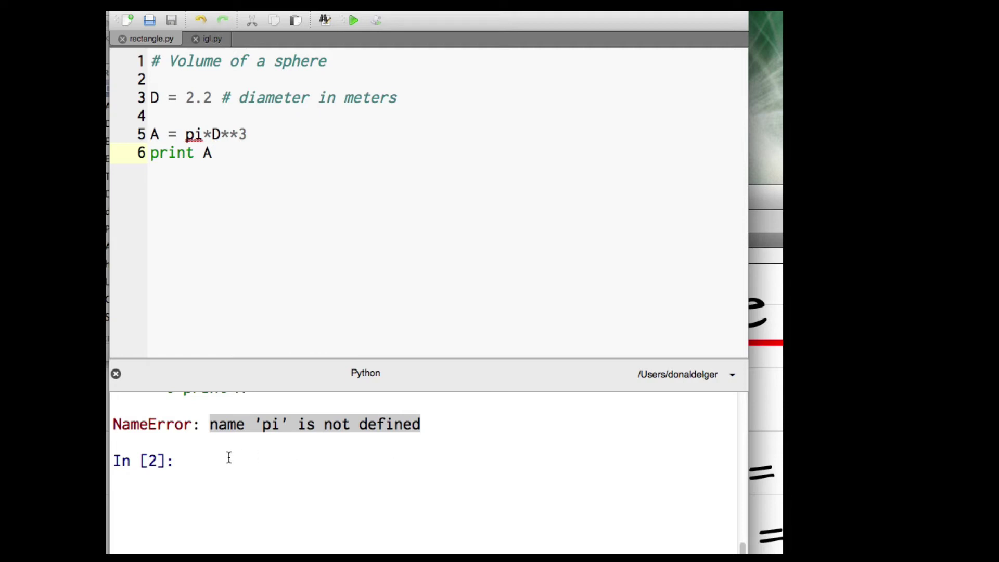
{"action": "left_click", "coordinate": [231, 458]}
{"action": "type", "text": "pi"}
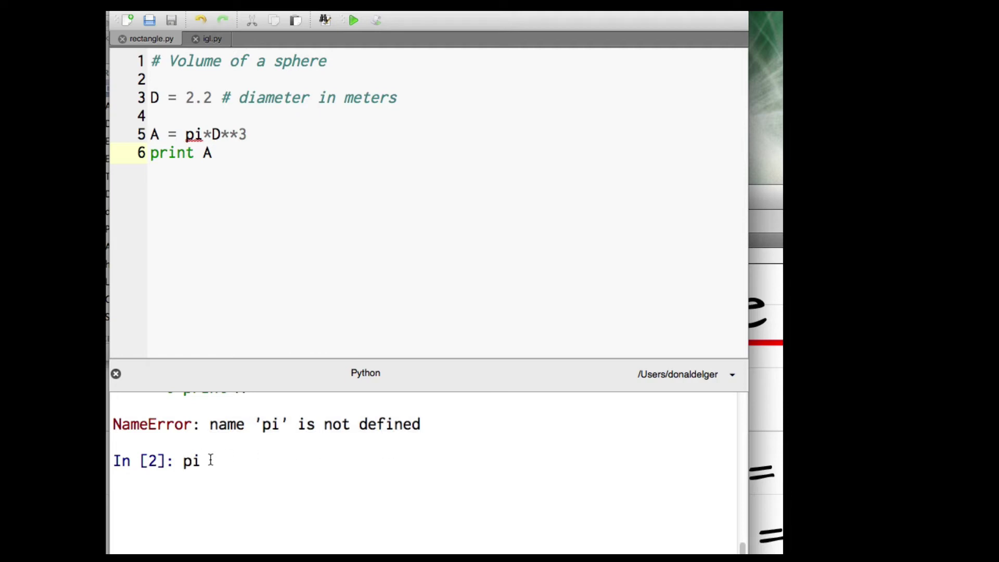
{"action": "key", "text": "Return"}
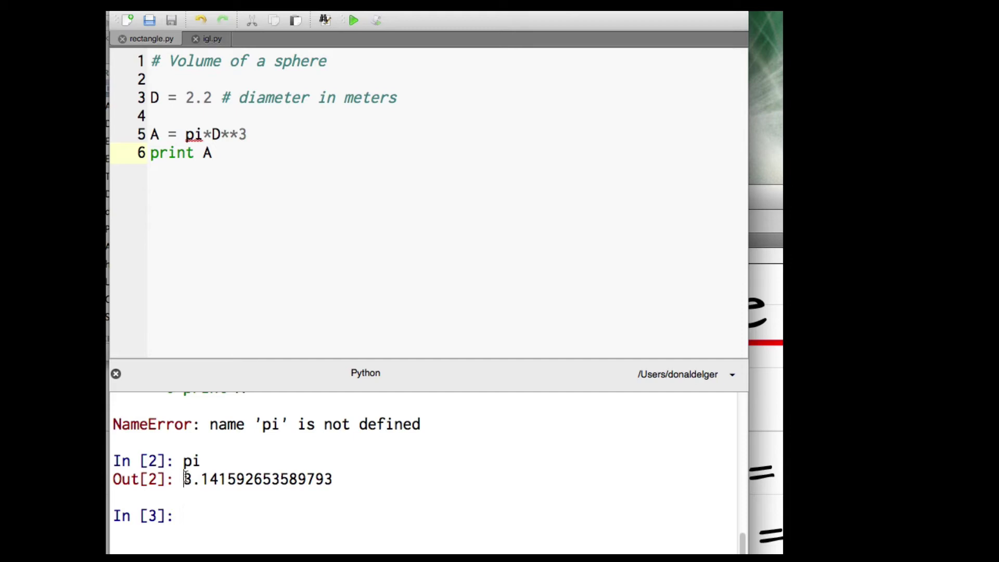
{"action": "left_click_drag", "start_coordinate": [184, 479], "coordinate": [333, 478]}
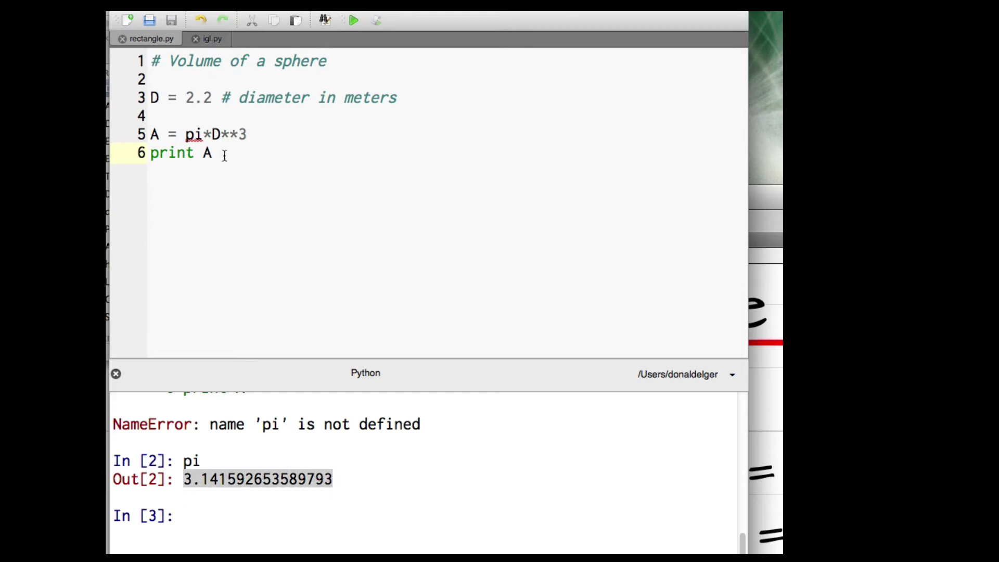
{"action": "left_click", "coordinate": [223, 156]}
{"action": "left_click", "coordinate": [234, 80]}
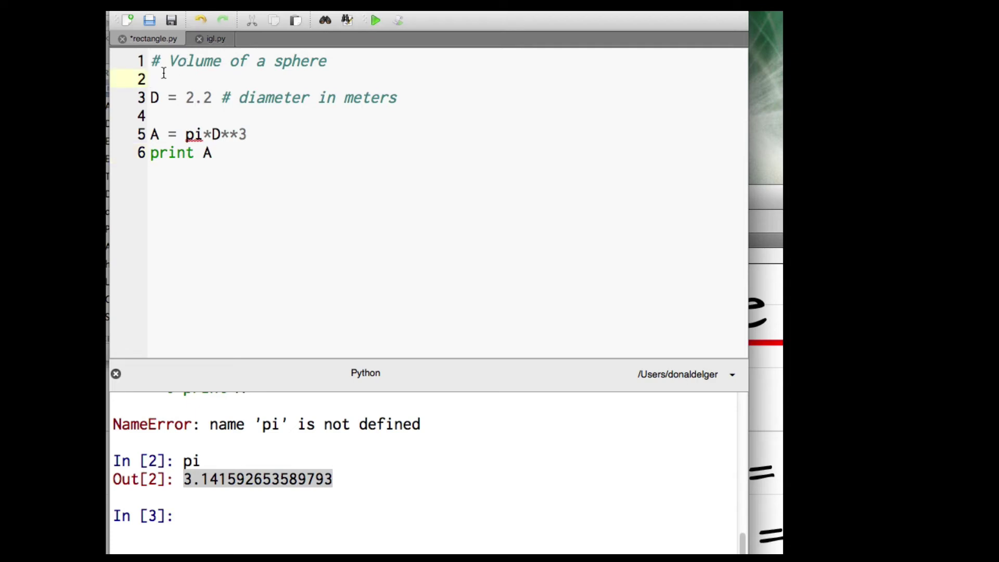
{"action": "key", "text": "Return"}
{"action": "key", "text": "Return"}
{"action": "key", "text": "Up"}
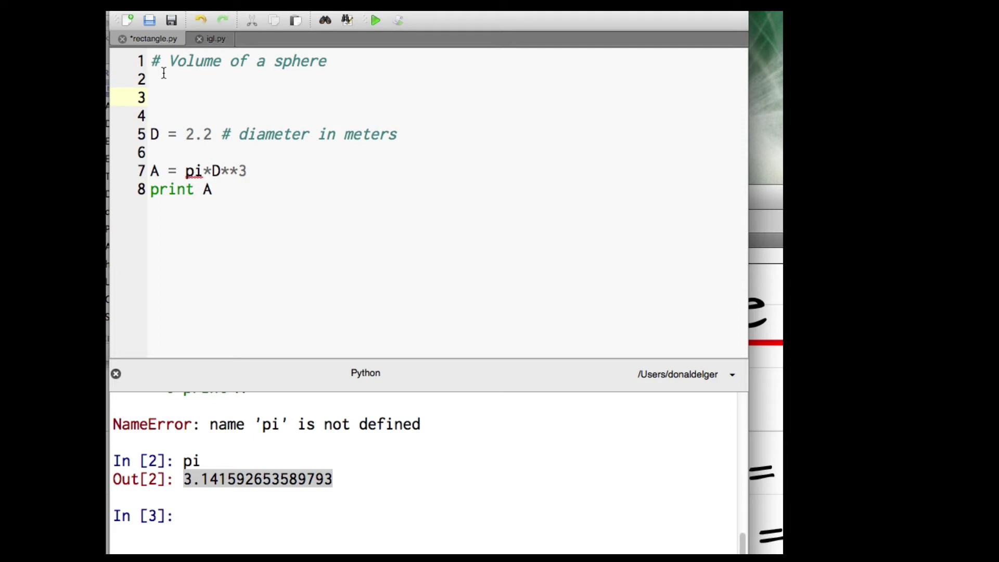
{"action": "type", "text": "from ma"}
{"action": "type", "text": "th import "}
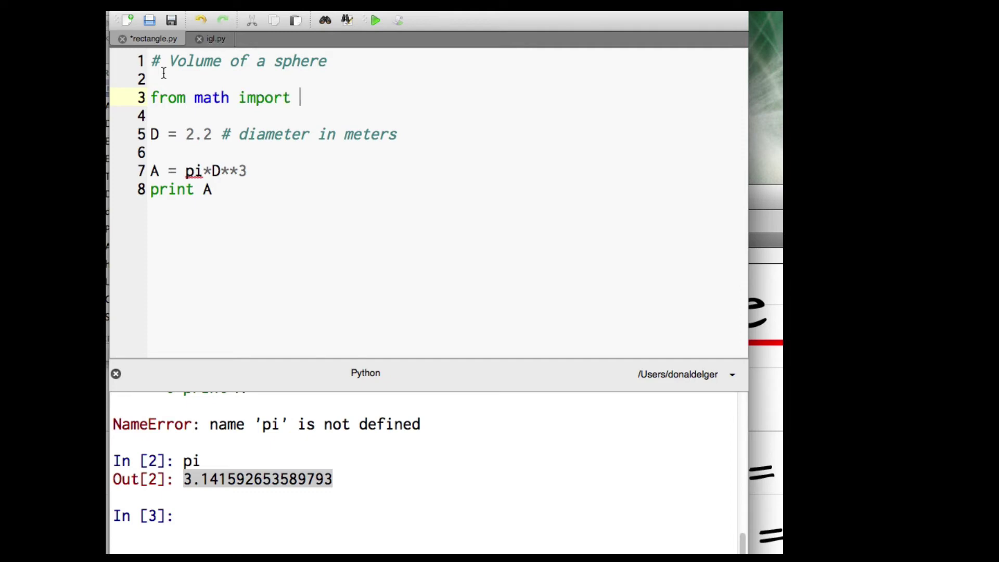
{"action": "type", "text": "pi"}
{"action": "left_click", "coordinate": [191, 98]}
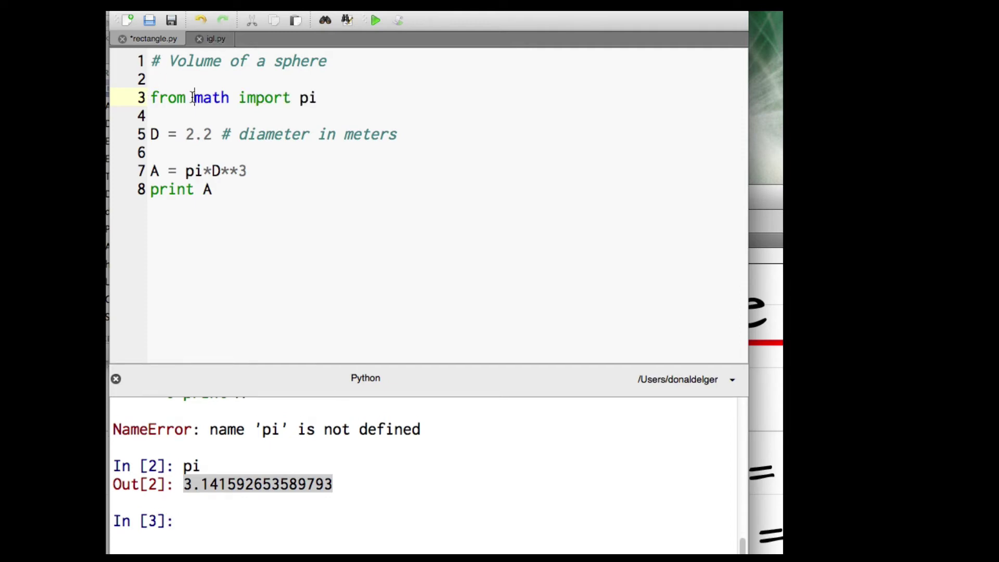
{"action": "left_click_drag", "start_coordinate": [194, 97], "coordinate": [228, 98]}
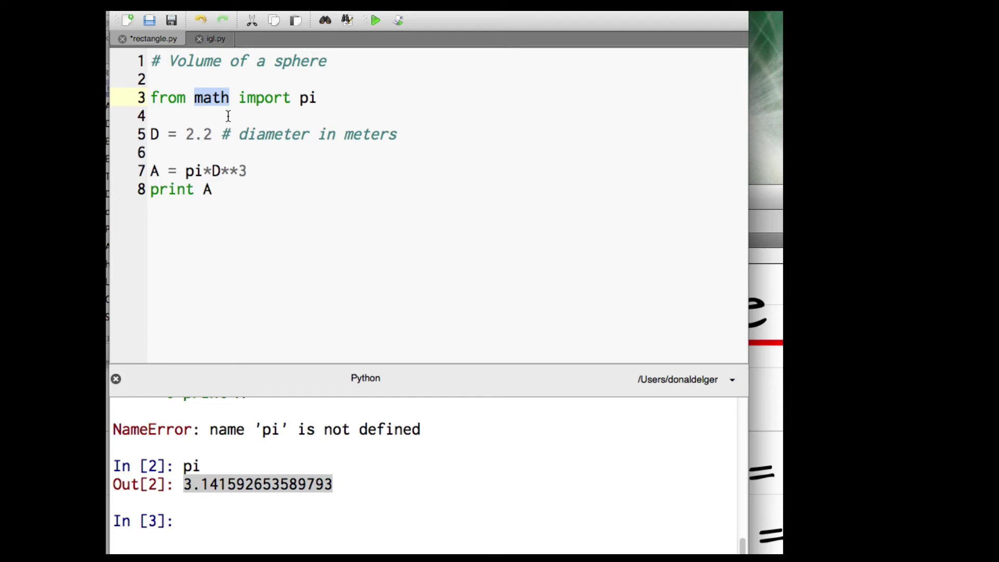
{"action": "left_click", "coordinate": [248, 171]}
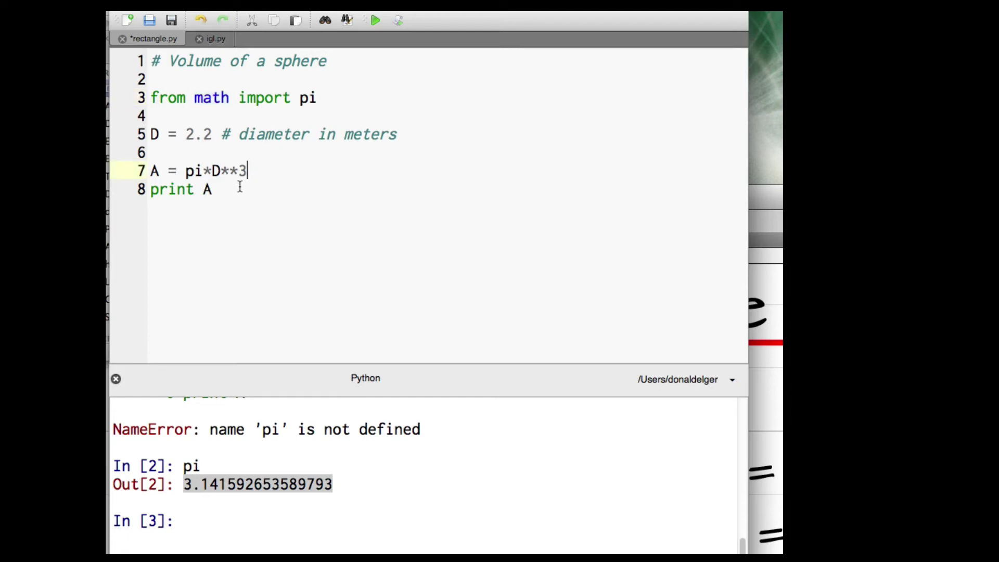
Step: Rerun the script with 'from math import pi' and confirm it prints 33.4516785754
{"action": "left_click", "coordinate": [239, 189]}
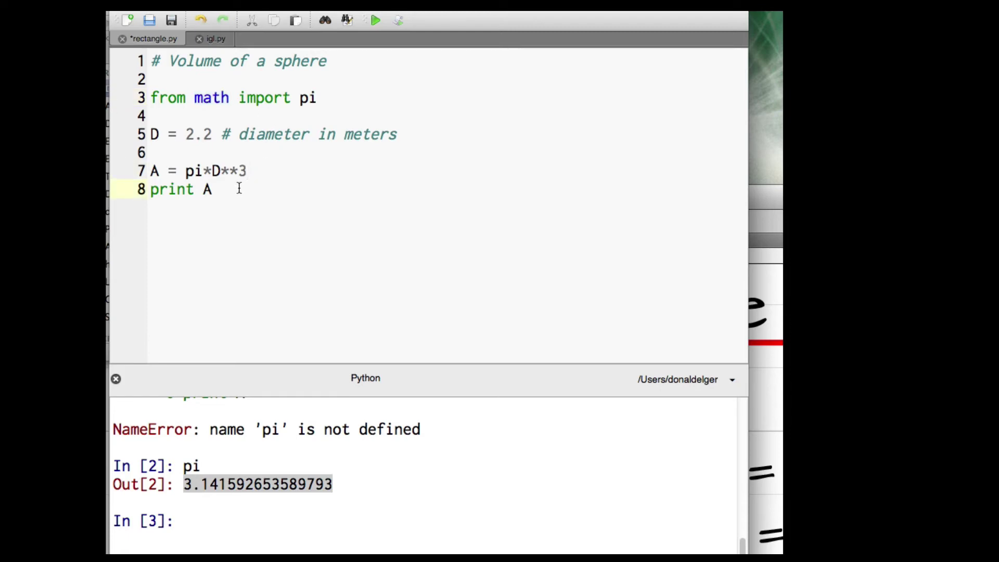
{"action": "left_click", "coordinate": [375, 21]}
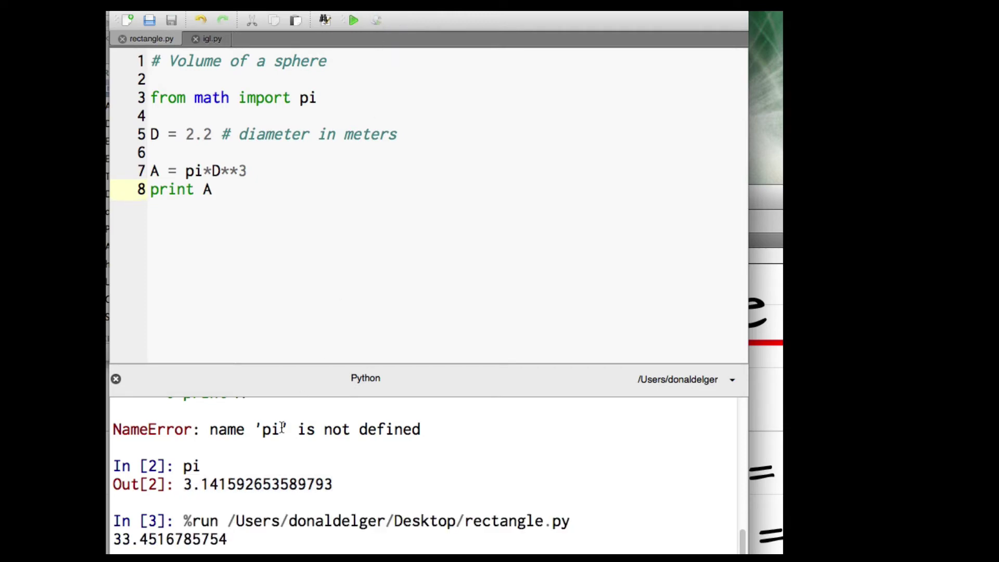
{"action": "left_click_drag", "start_coordinate": [114, 538], "coordinate": [230, 540]}
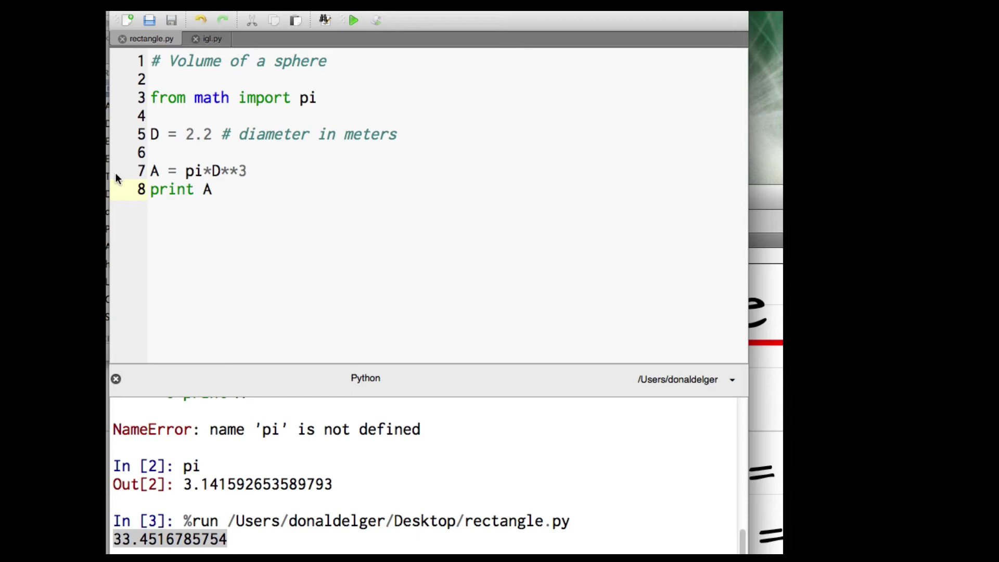
{"action": "left_click", "coordinate": [160, 99]}
{"action": "left_click_drag", "start_coordinate": [152, 97], "coordinate": [316, 97]}
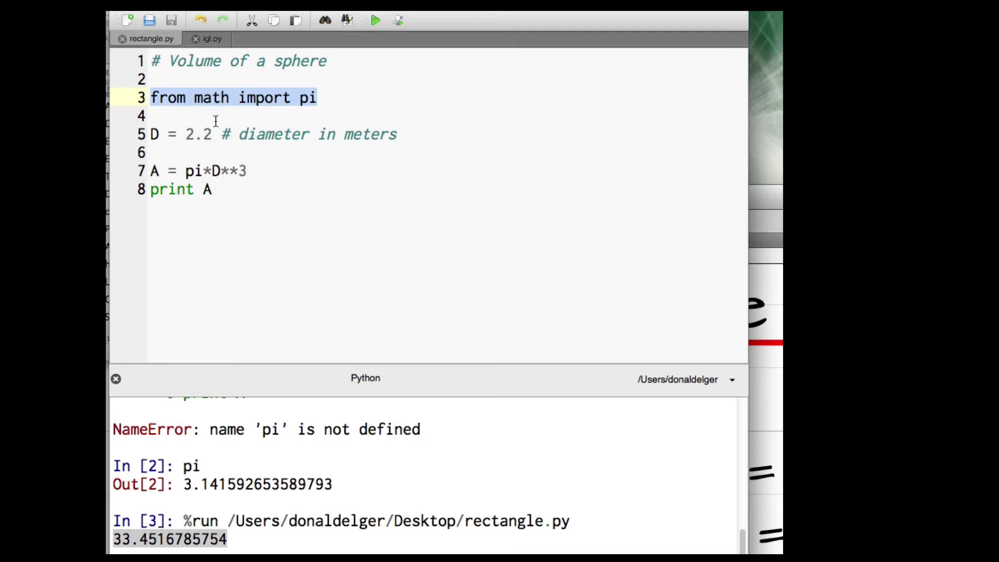
{"action": "left_click", "coordinate": [254, 170]}
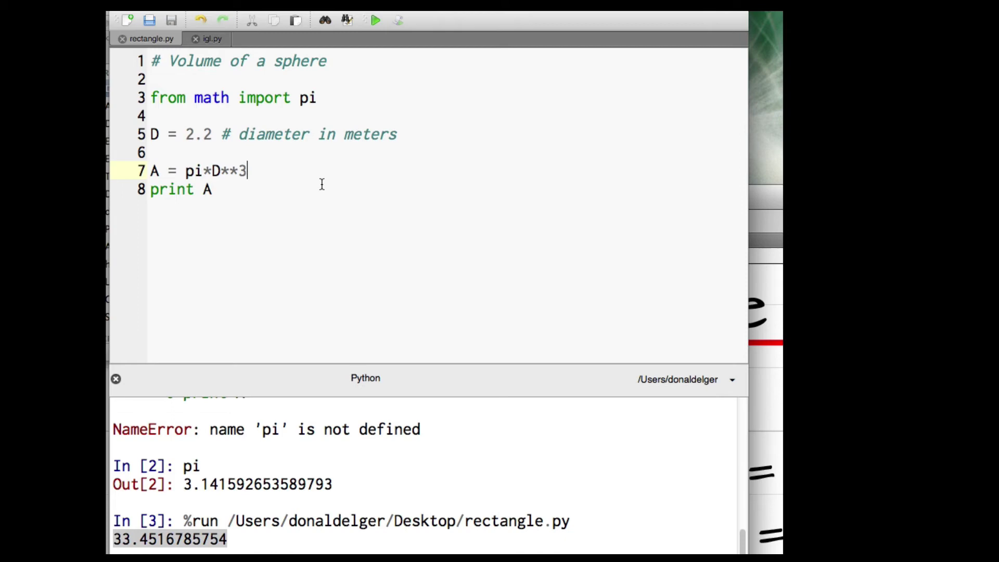
{"action": "type", "text": "/"}
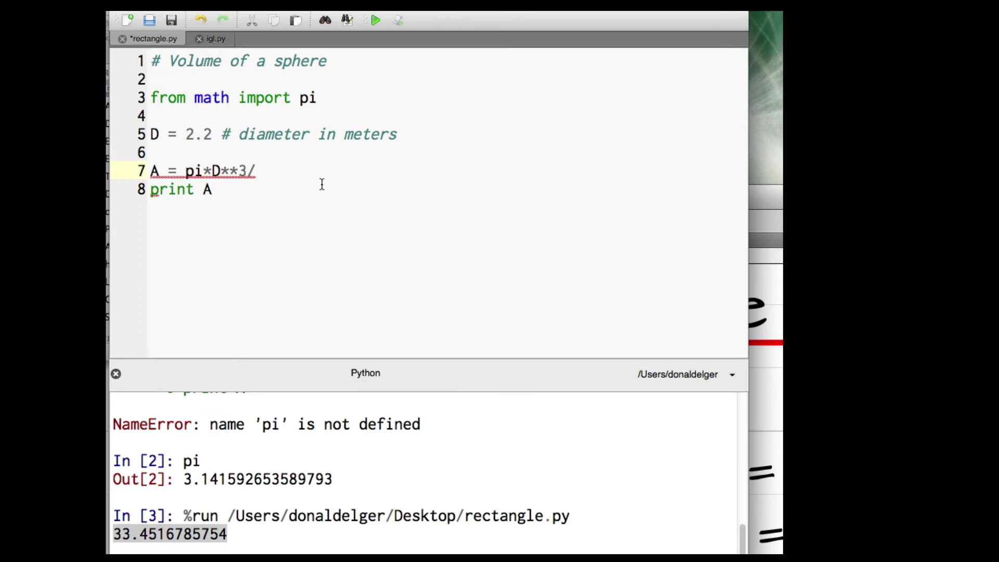
{"action": "type", "text": "6"}
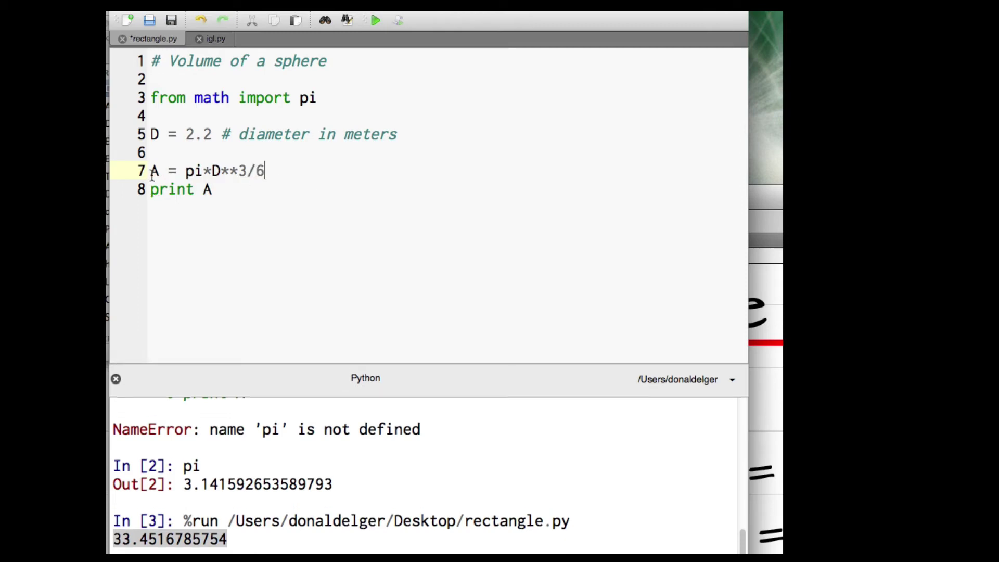
Step: Change line 7 to volume = pi*D**3/6 and line 8 to print "Volume =", volume, 'm^3', then rerun
{"action": "left_click", "coordinate": [160, 172]}
{"action": "key", "text": "BackSpace"}
{"action": "type", "text": "volume"}
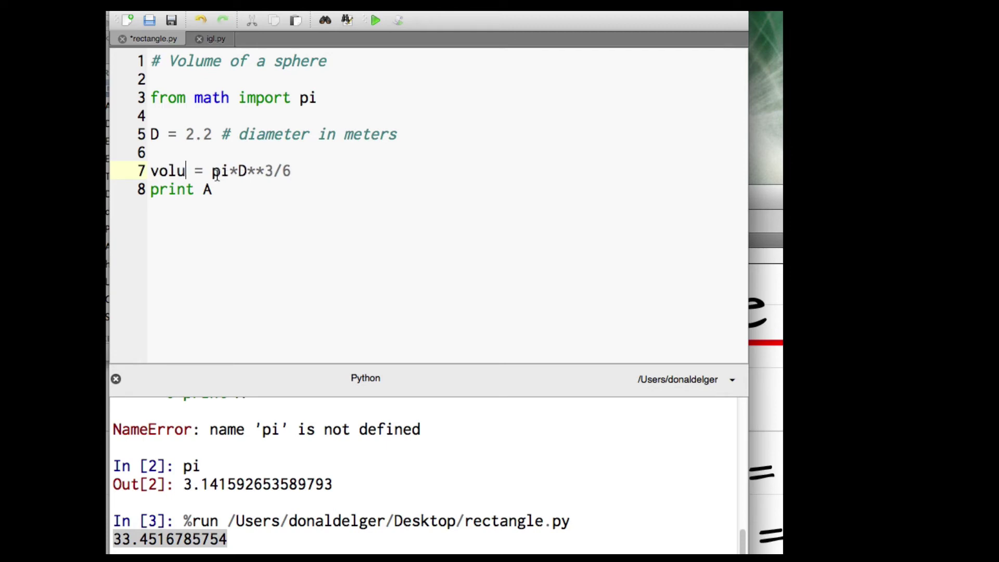
{"action": "left_click", "coordinate": [223, 190]}
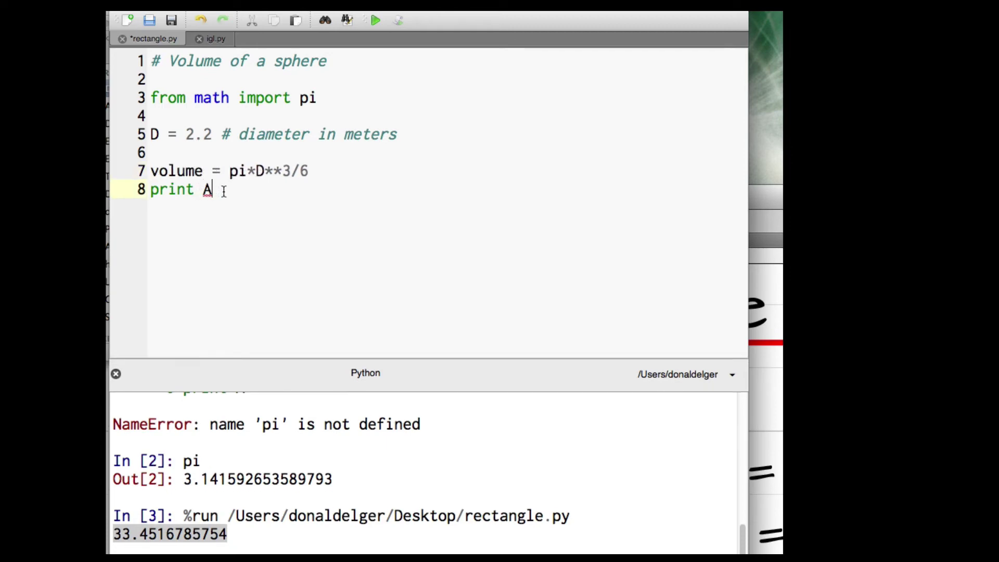
{"action": "key", "text": "BackSpace"}
{"action": "type", "text": "\"Volu"}
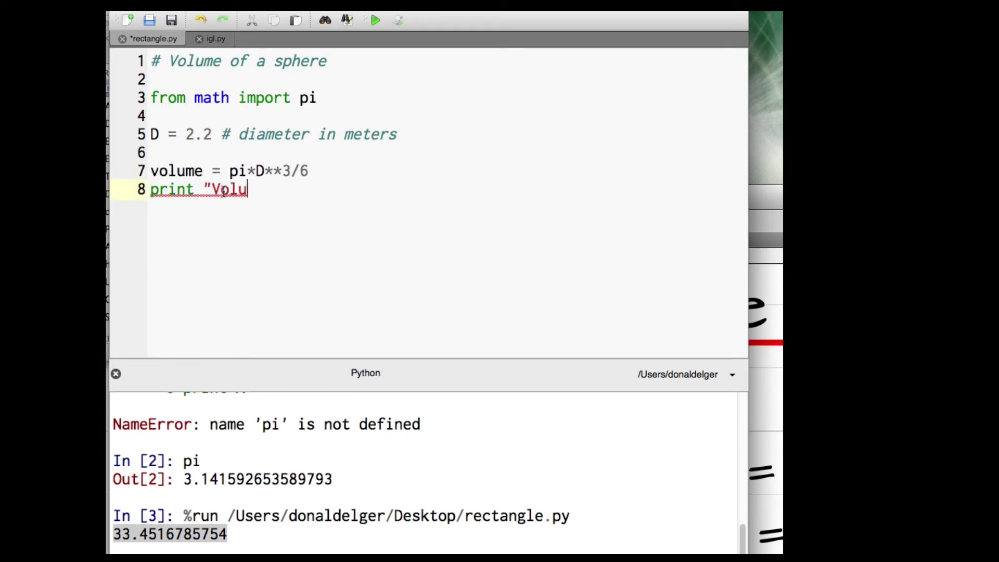
{"action": "type", "text": "me "}
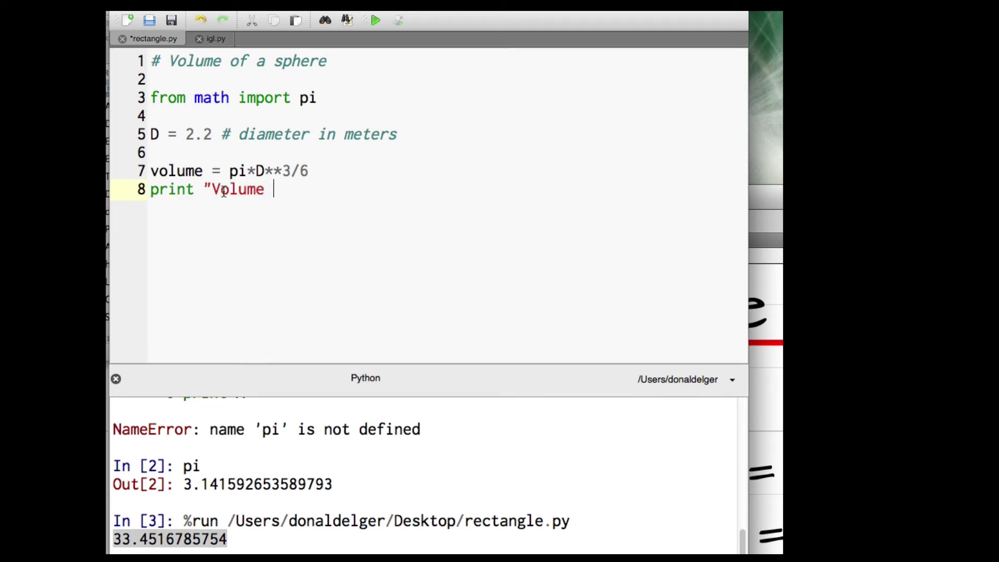
{"action": "type", "text": "=\", vol"}
{"action": "type", "text": "ume, '"}
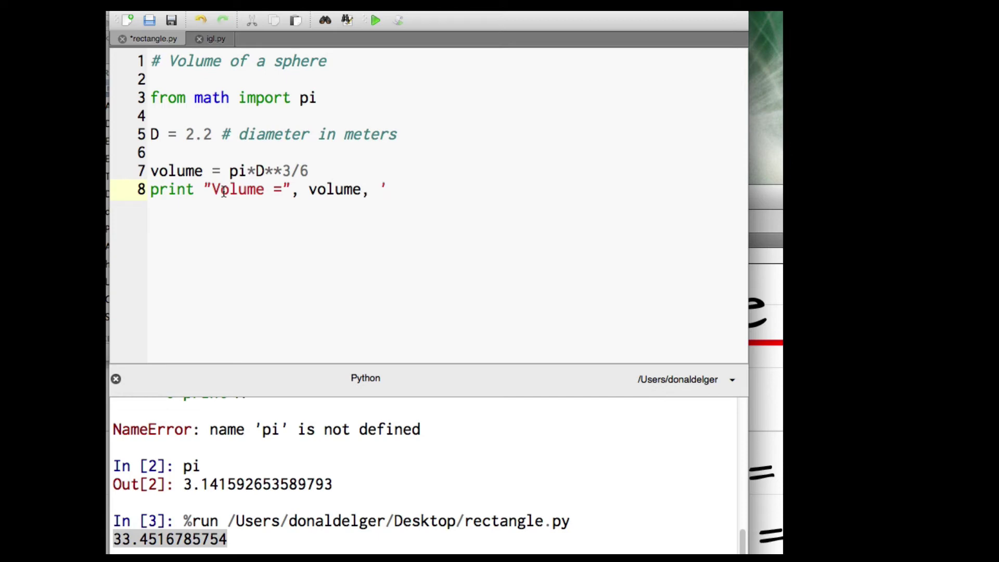
{"action": "key", "text": "BackSpace"}
{"action": "type", "text": "'m^3"}
{"action": "double_click", "coordinate": [383, 189]}
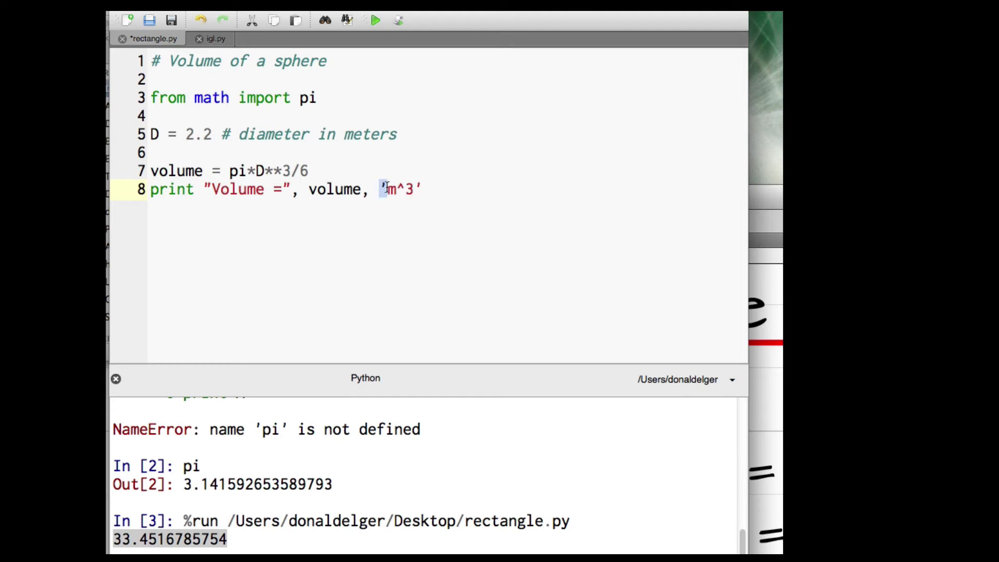
{"action": "double_click", "coordinate": [284, 189]}
{"action": "left_click", "coordinate": [425, 189]}
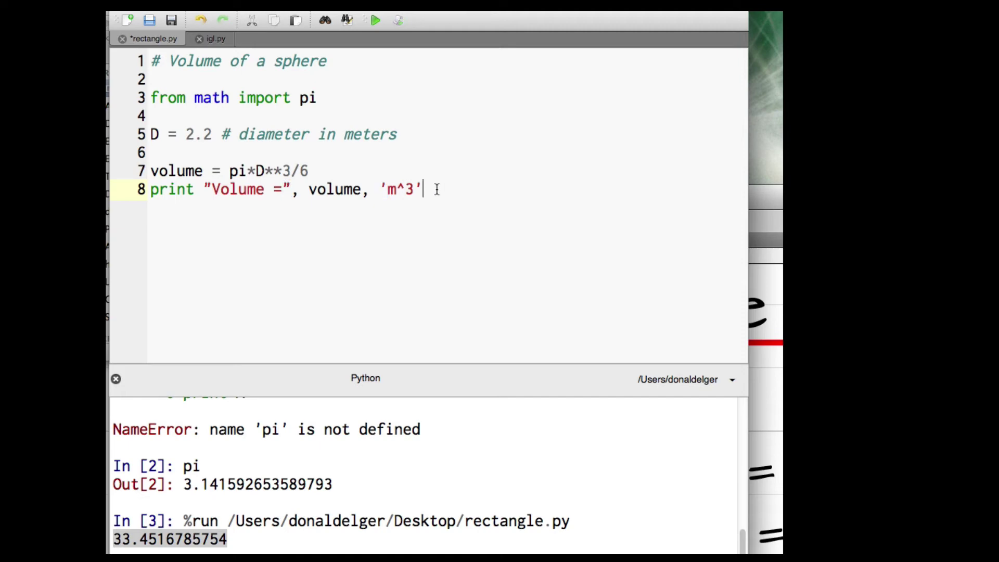
{"action": "left_click", "coordinate": [376, 21]}
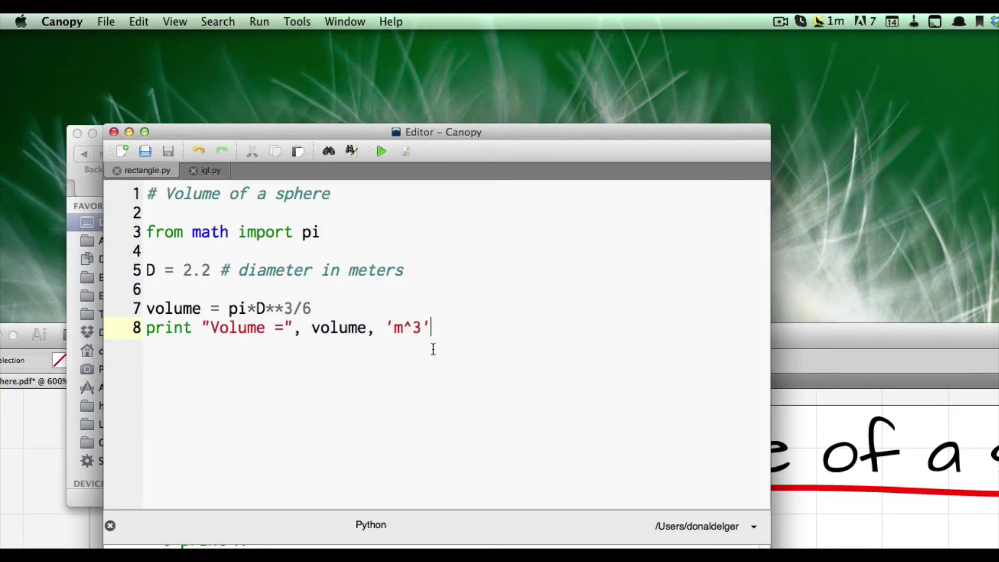
Step: Save the script to the Desktop as sphere.py
{"action": "left_click", "coordinate": [107, 21]}
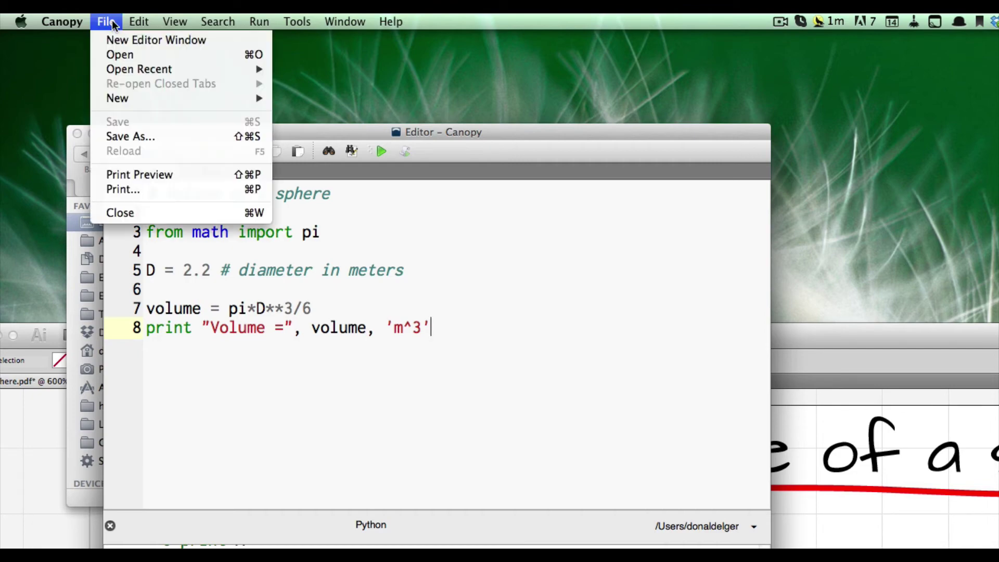
{"action": "left_click", "coordinate": [148, 136]}
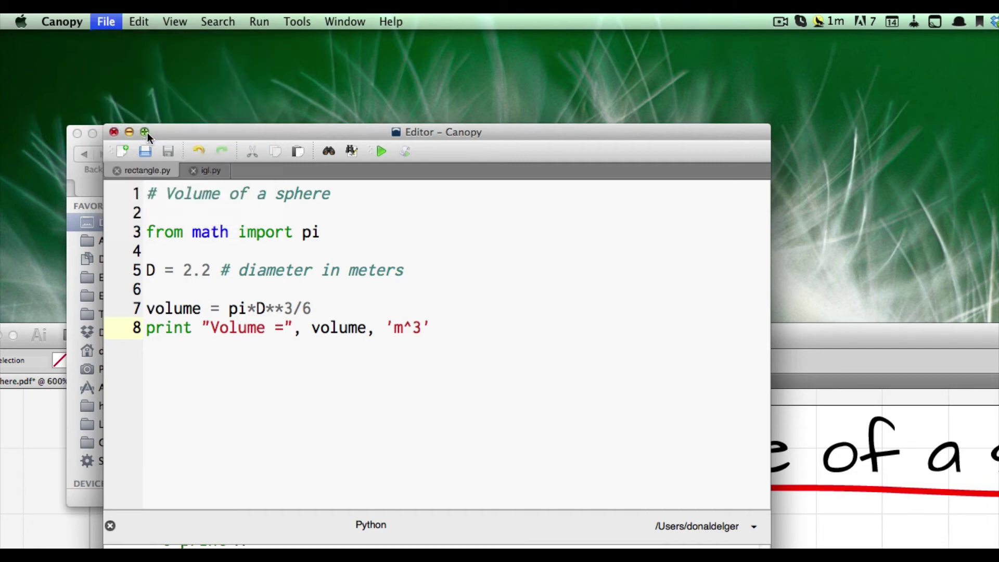
{"action": "type", "text": "sp"}
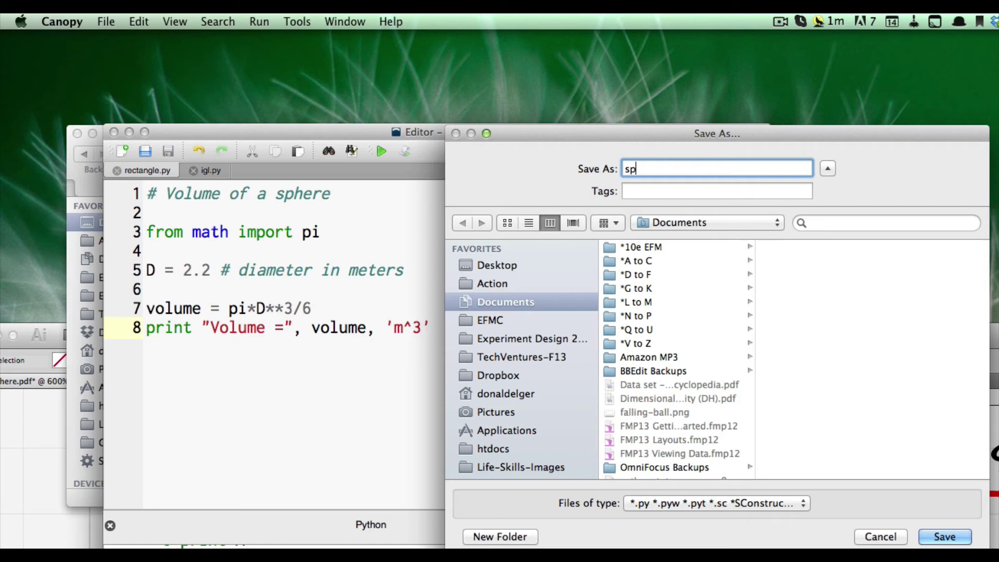
{"action": "type", "text": "here.p"}
{"action": "type", "text": "y"}
{"action": "left_click", "coordinate": [498, 267]}
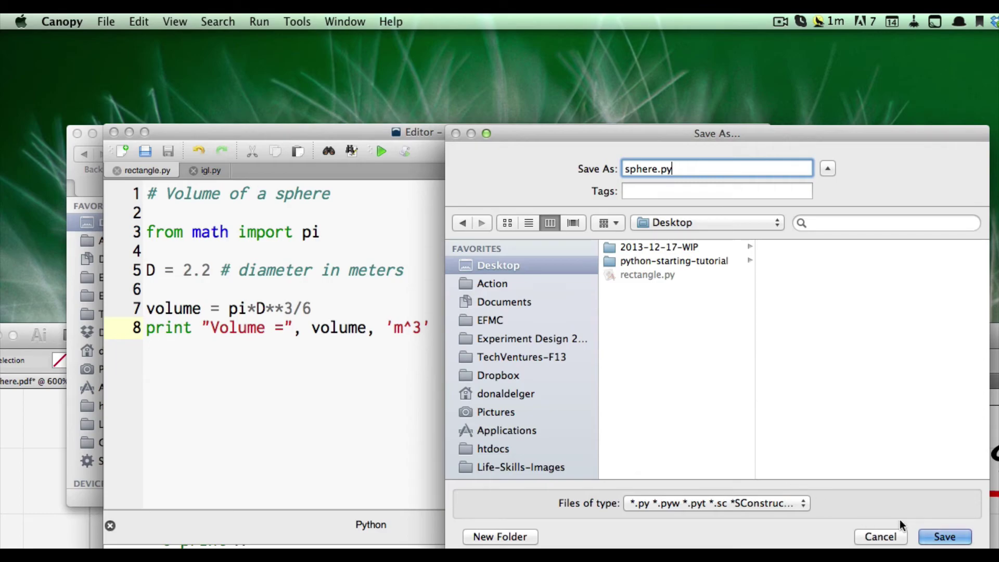
{"action": "left_click", "coordinate": [944, 536]}
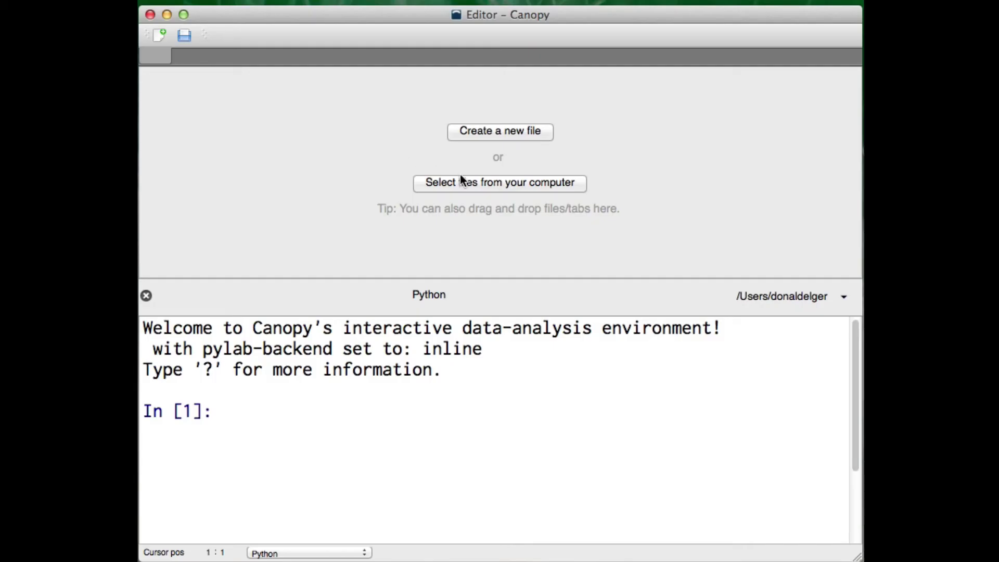
Step: Reopen sphere.py from the Desktop and run it, printing Volume = 5.57527976257 m^3
{"action": "left_click", "coordinate": [476, 182]}
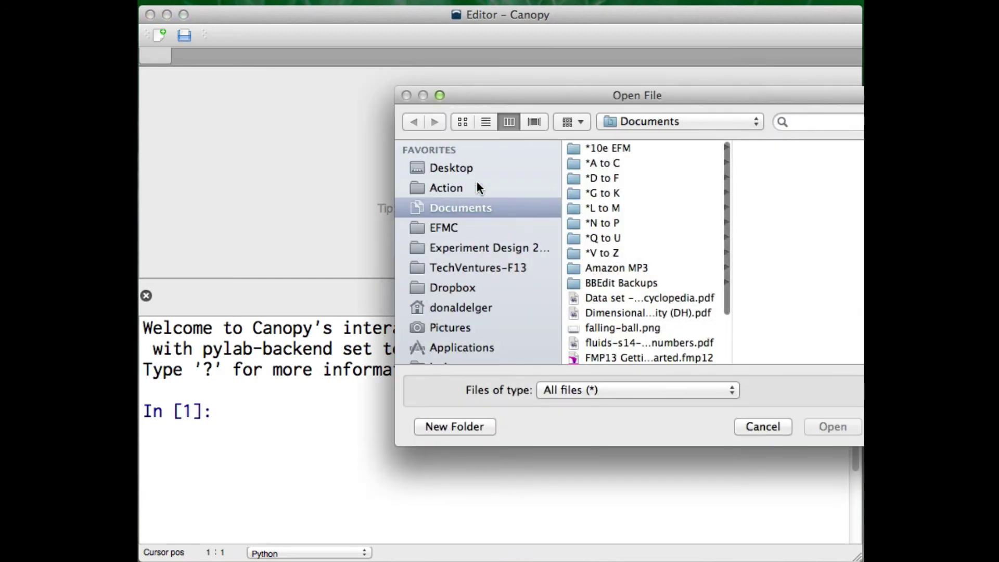
{"action": "left_click", "coordinate": [450, 164]}
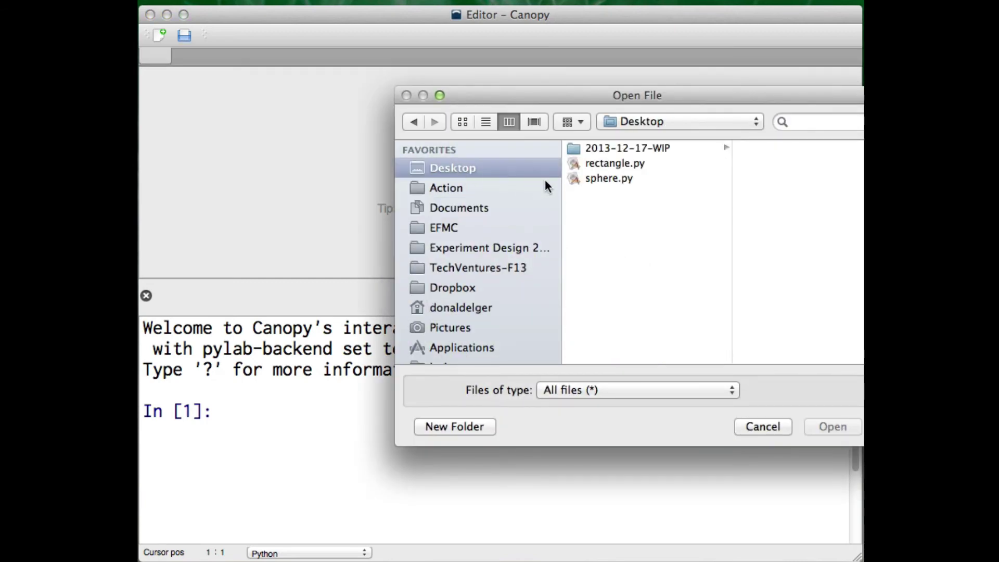
{"action": "double_click", "coordinate": [607, 178]}
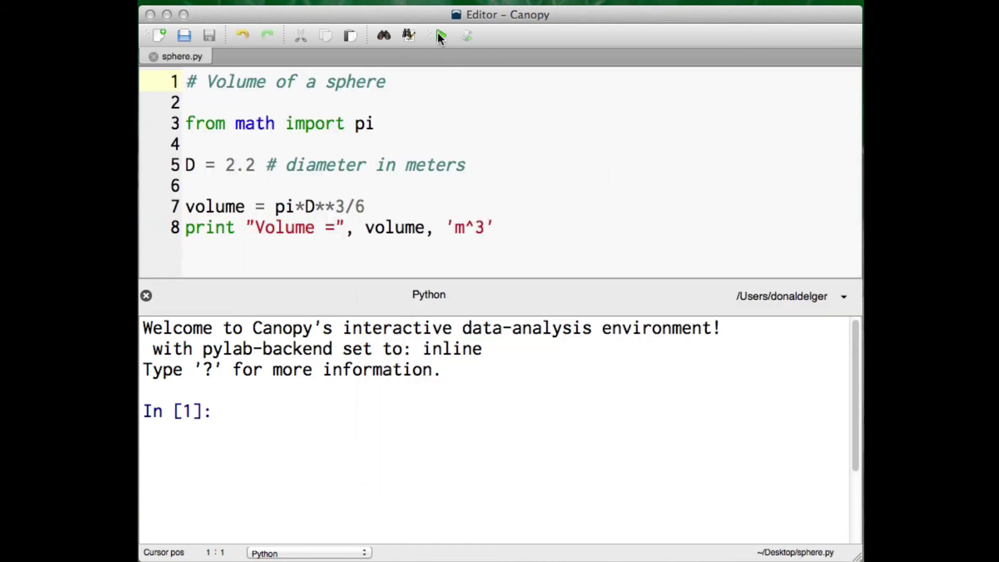
{"action": "left_click", "coordinate": [441, 35]}
{"action": "left_click_drag", "start_coordinate": [143, 434], "coordinate": [403, 433]}
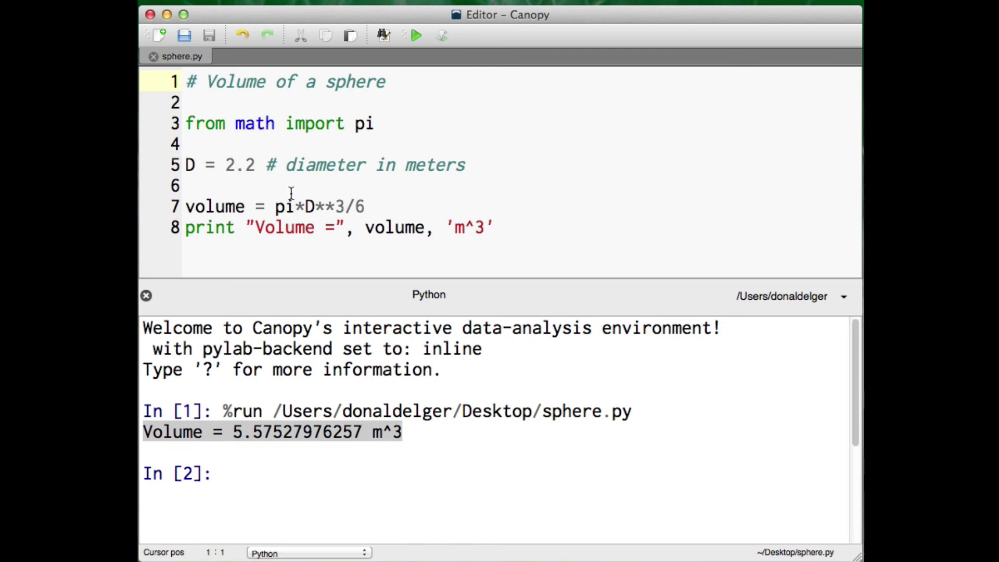
Step: Change line 3 to 'from math import *', then save and rerun the script
{"action": "left_click", "coordinate": [185, 124]}
{"action": "left_click_drag", "start_coordinate": [186, 123], "coordinate": [380, 123]}
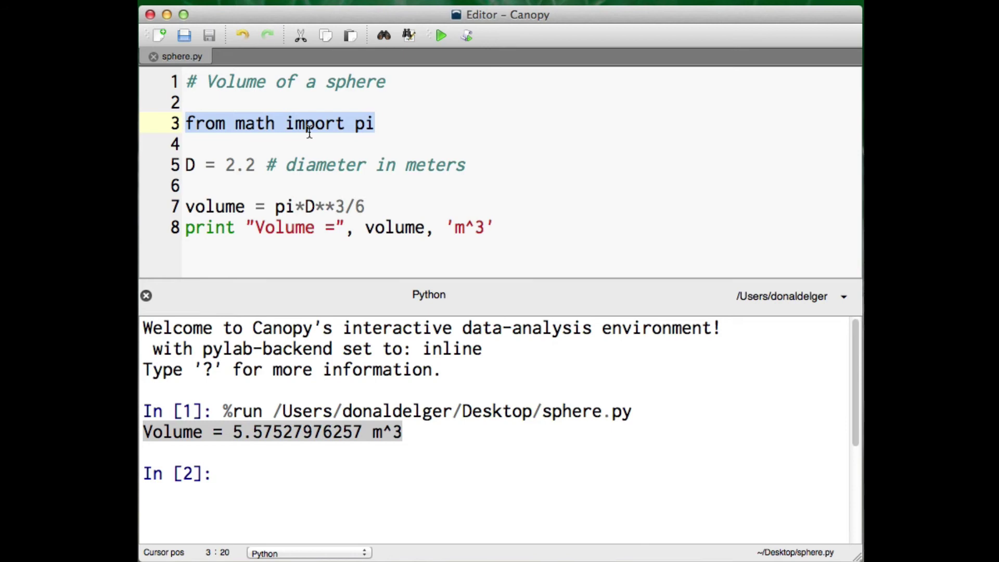
{"action": "double_click", "coordinate": [361, 123]}
{"action": "type", "text": "*"}
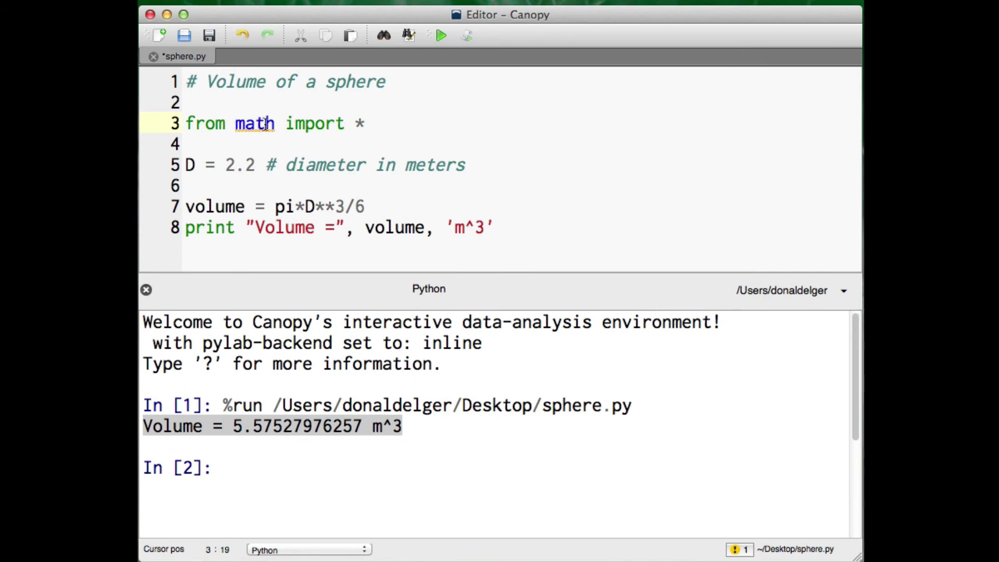
{"action": "left_click", "coordinate": [441, 37]}
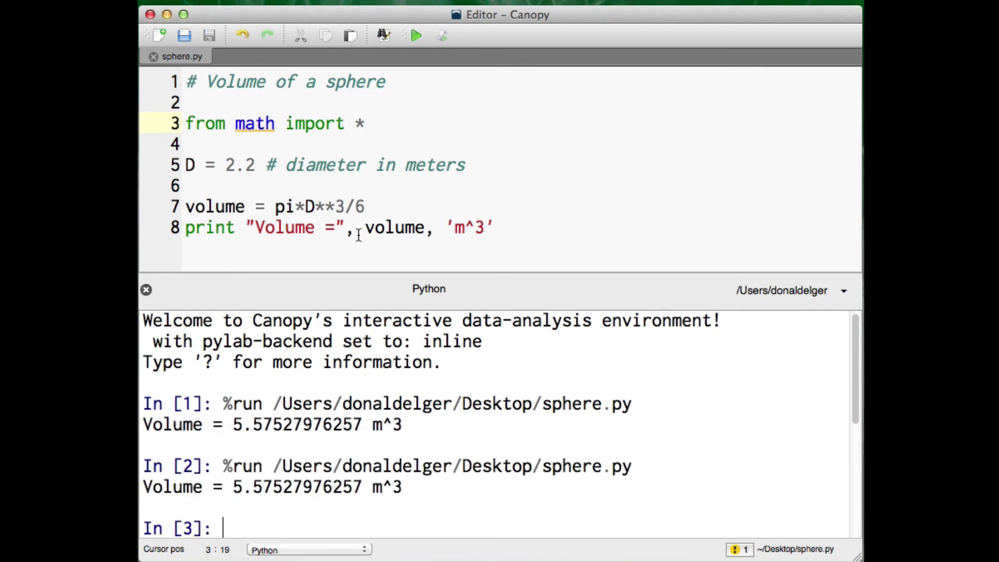
{"action": "left_click_drag", "start_coordinate": [145, 485], "coordinate": [416, 490]}
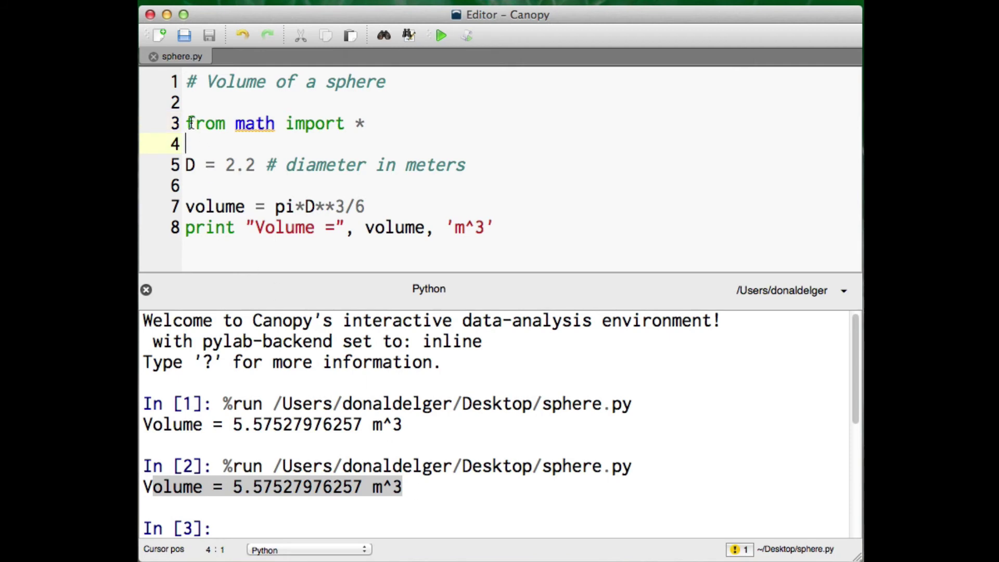
Step: Replace the line 3 import with a plain math import and run, exposing the 'pi is not defined' error
{"action": "left_click_drag", "start_coordinate": [186, 123], "coordinate": [365, 123]}
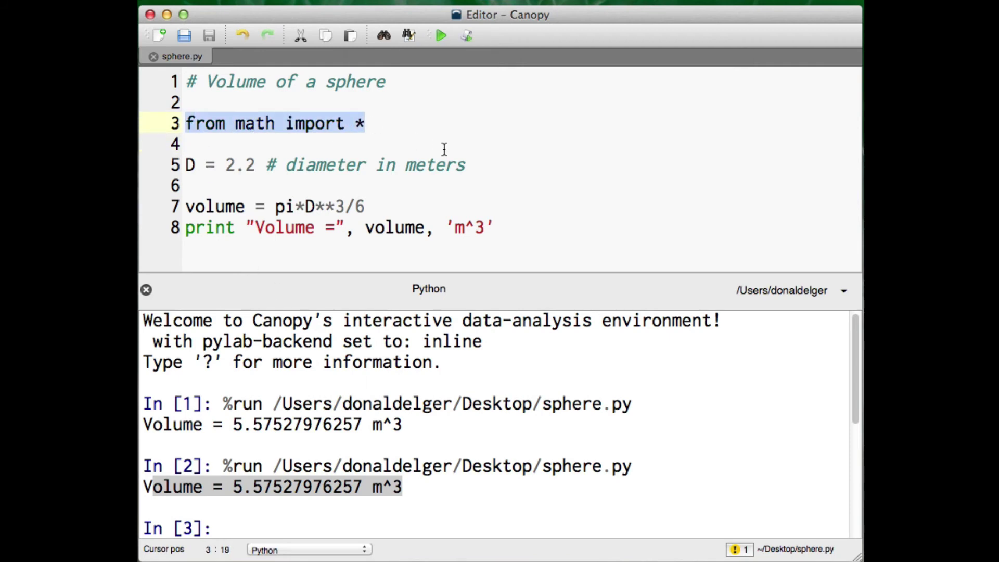
{"action": "type", "text": "import ma"}
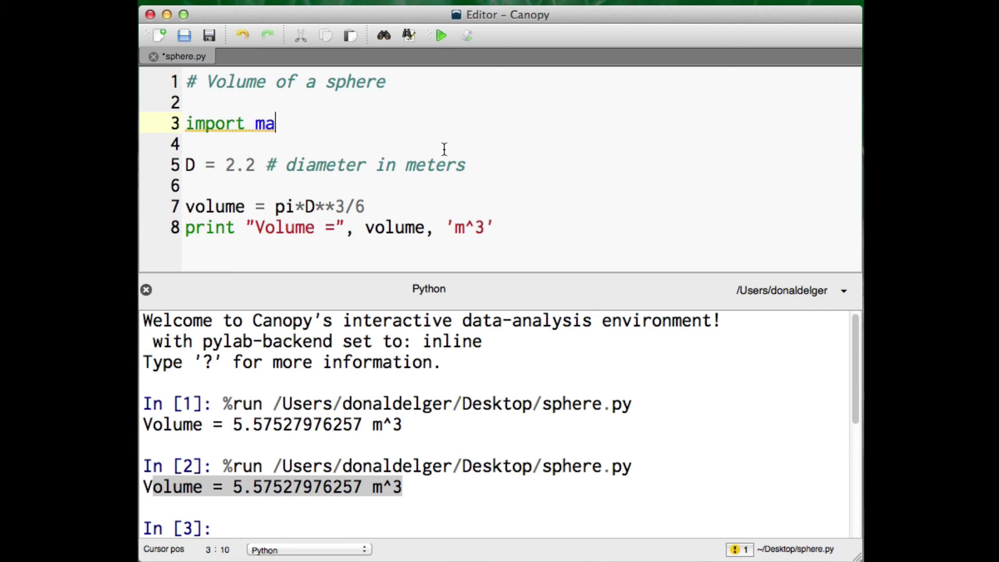
{"action": "type", "text": "th"}
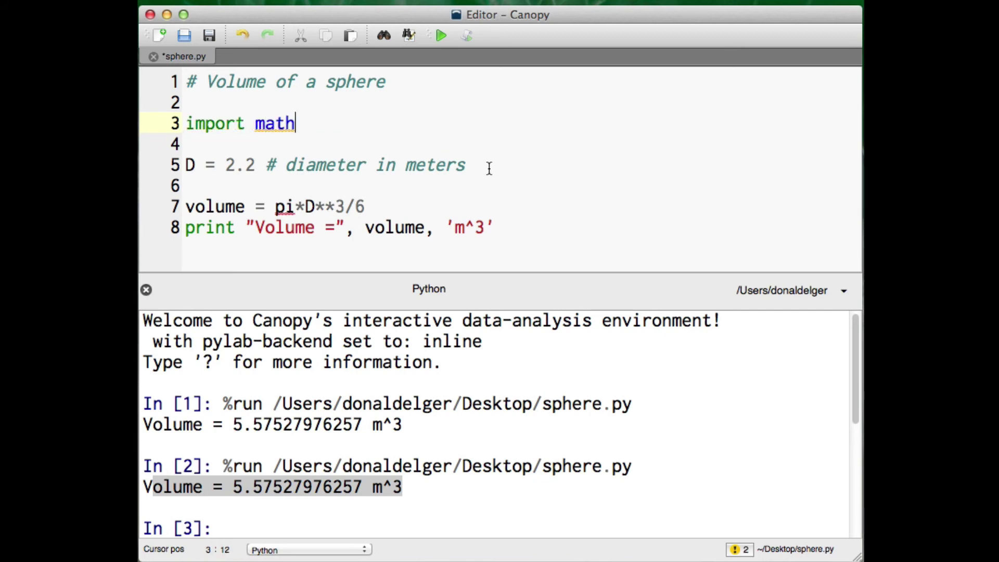
{"action": "left_click", "coordinate": [489, 168]}
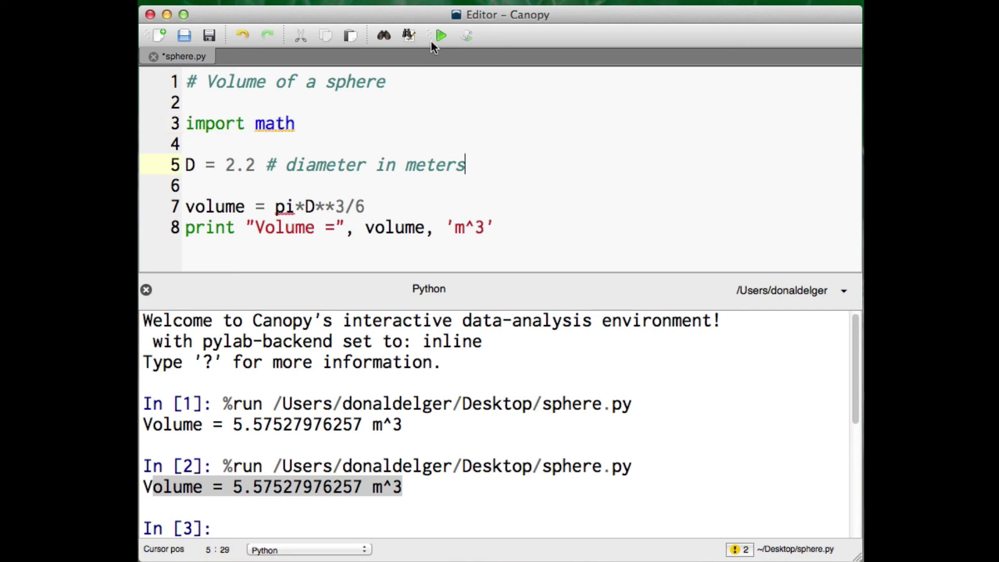
{"action": "left_click", "coordinate": [440, 35]}
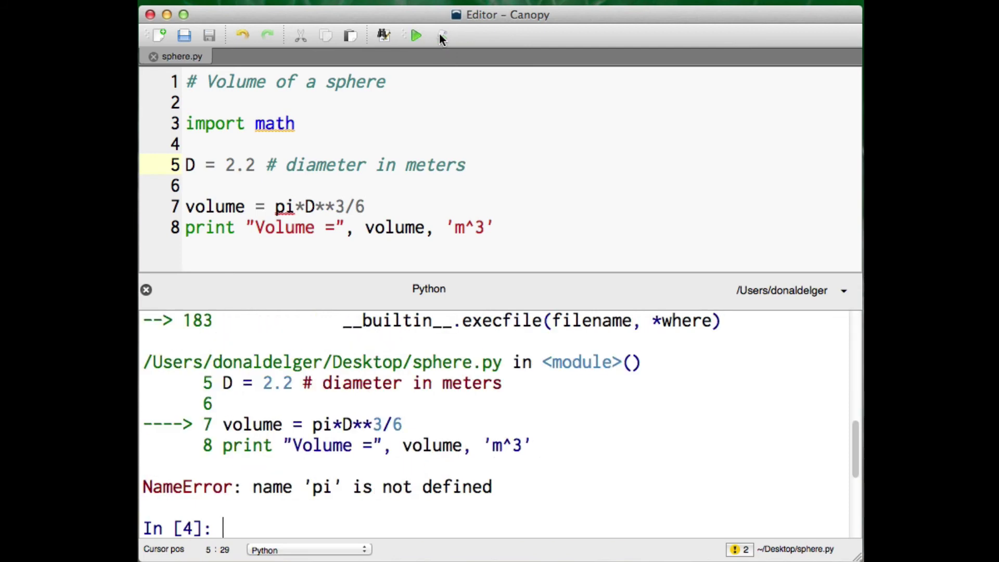
{"action": "left_click_drag", "start_coordinate": [252, 486], "coordinate": [501, 485]}
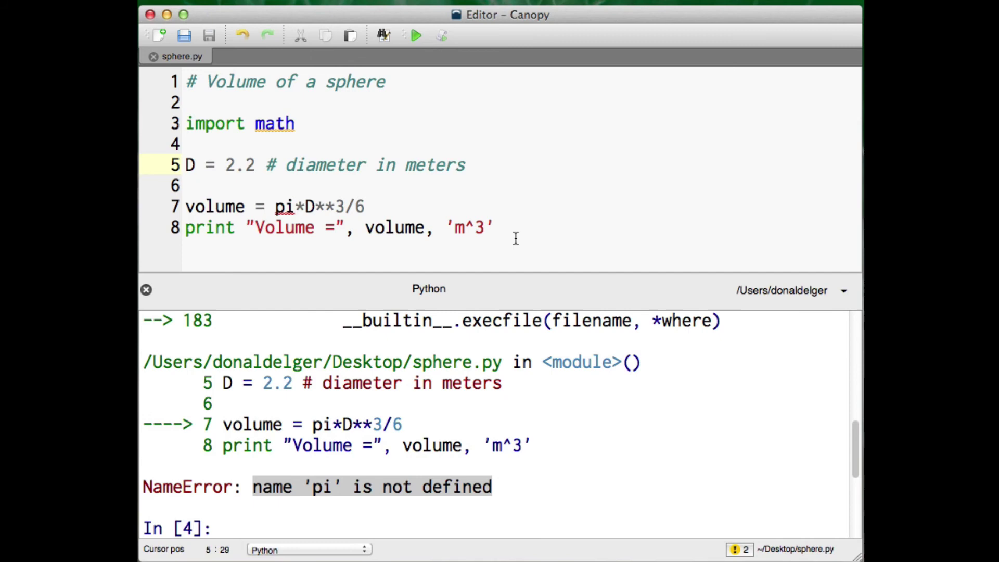
Step: Reference pi as math.pi on line 7 and rerun to check the computed volume
{"action": "left_click", "coordinate": [515, 234]}
{"action": "left_click", "coordinate": [300, 123]}
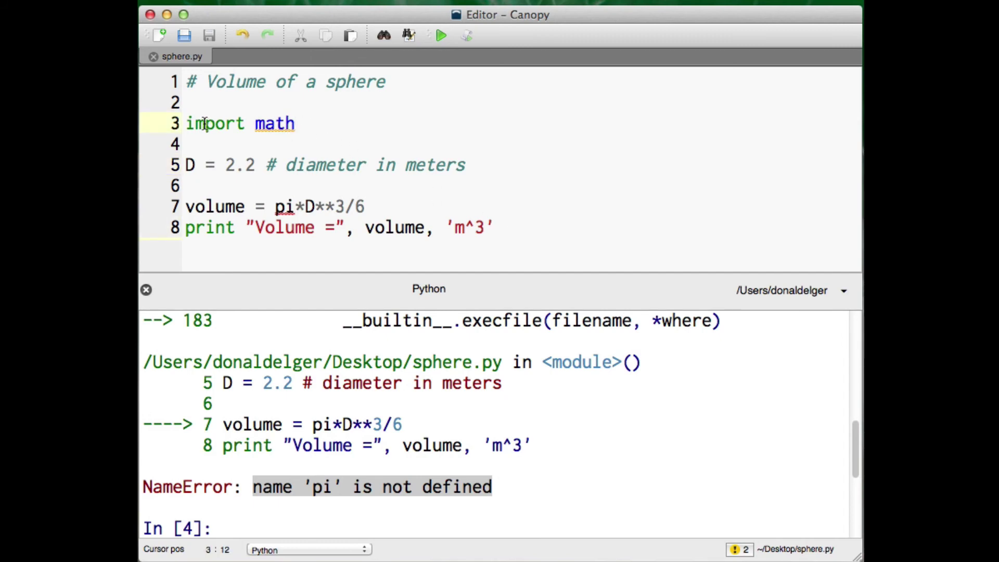
{"action": "left_click_drag", "start_coordinate": [186, 124], "coordinate": [295, 124]}
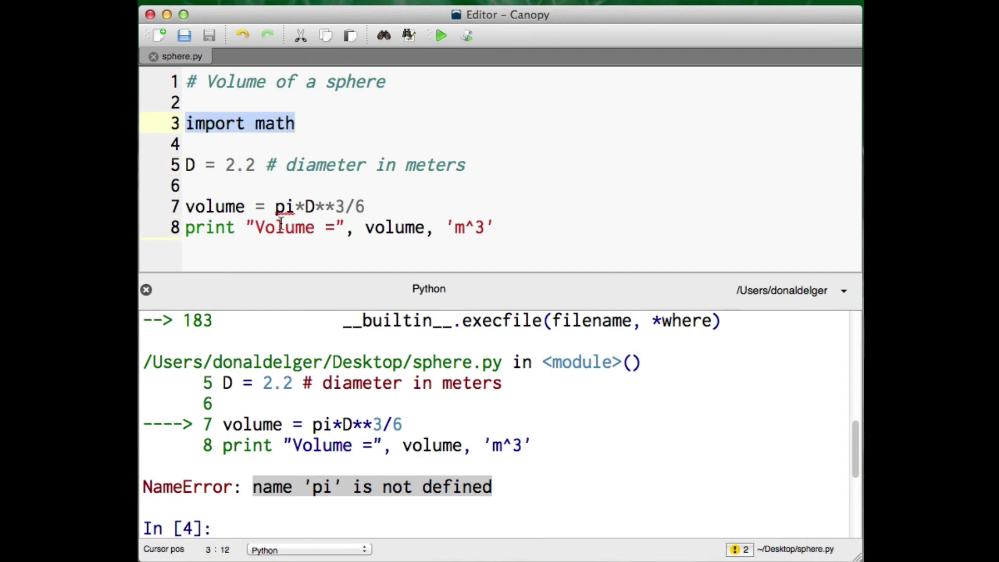
{"action": "left_click", "coordinate": [274, 205]}
{"action": "type", "text": "math."}
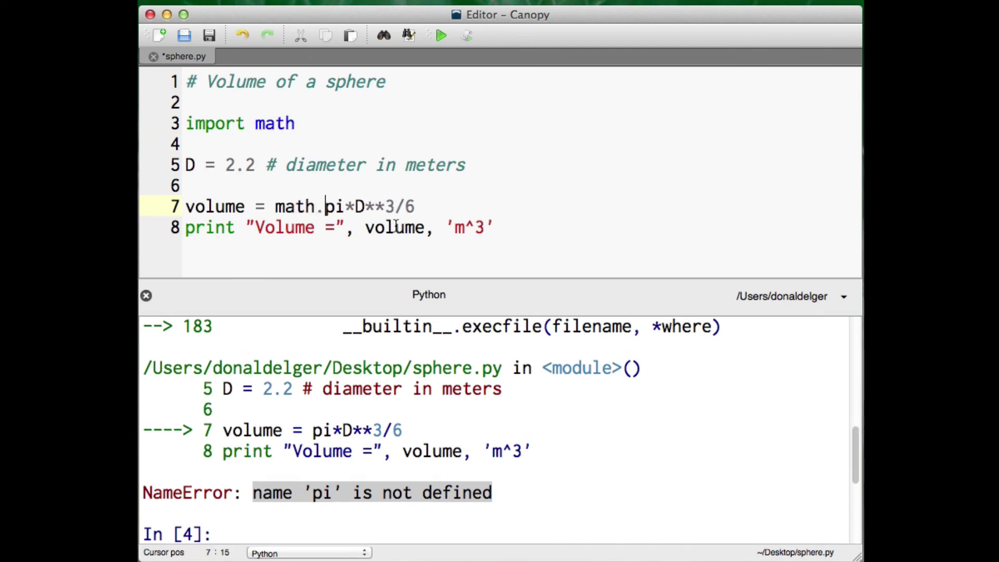
{"action": "left_click_drag", "start_coordinate": [272, 206], "coordinate": [343, 206]}
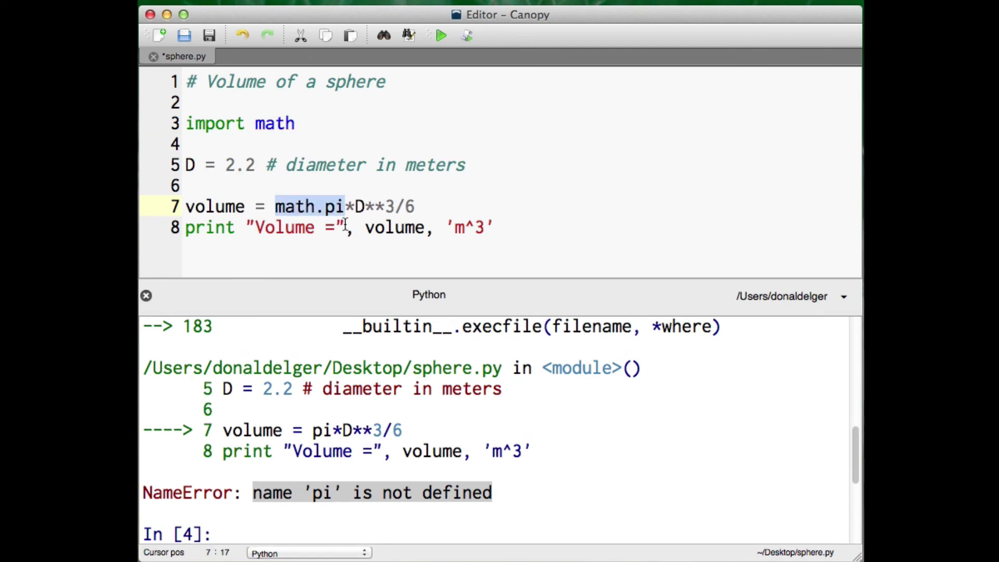
{"action": "left_click", "coordinate": [441, 37]}
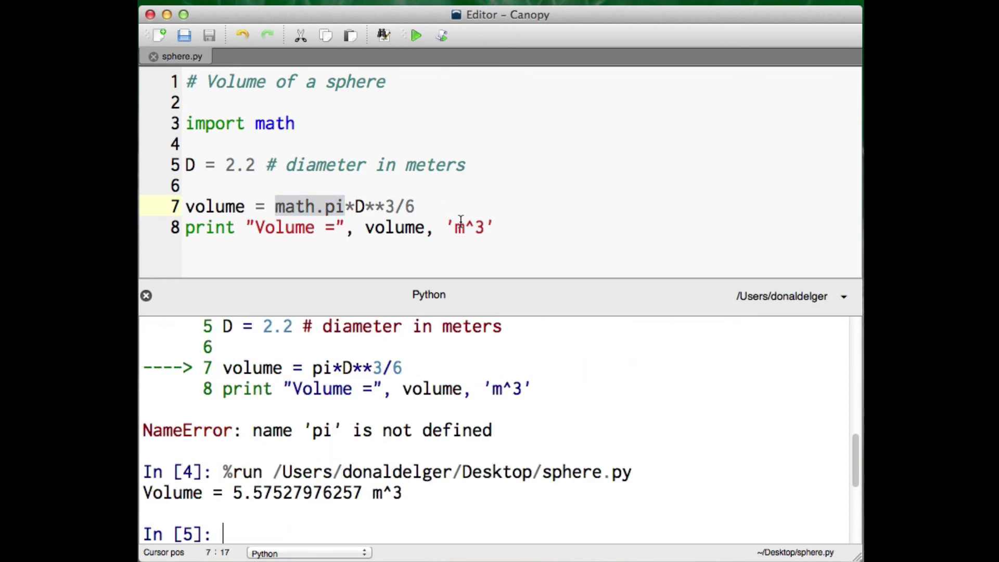
{"action": "left_click_drag", "start_coordinate": [233, 492], "coordinate": [439, 491]}
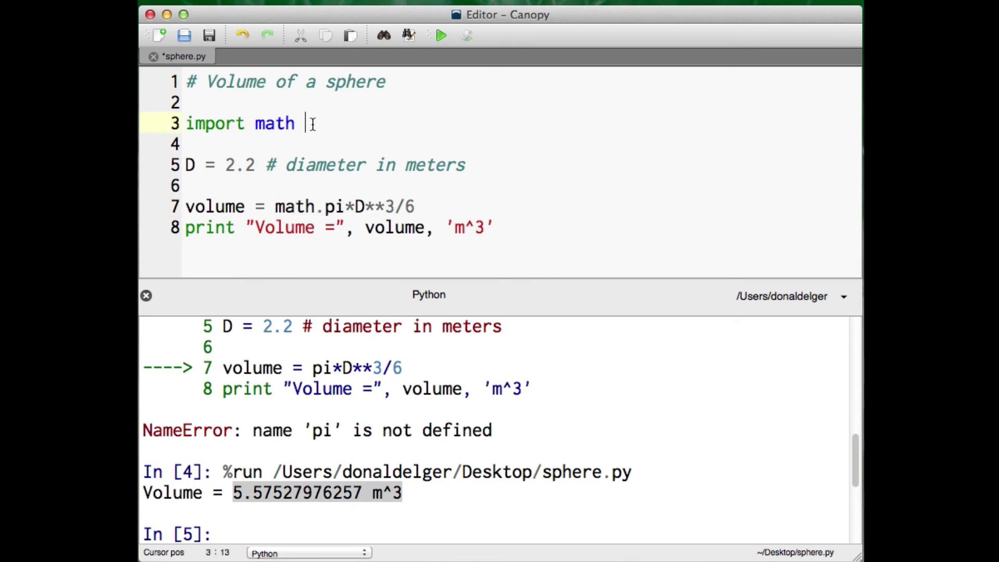
{"action": "type", "text": "ast"}
Step: Switch to 'import math as mt' with mt.pi and rerun, getting Volume = 5.57527976257 m^3
{"action": "key", "text": "BackSpace"}
{"action": "type", "text": "mt"}
{"action": "double_click", "coordinate": [294, 207]}
{"action": "type", "text": "mt"}
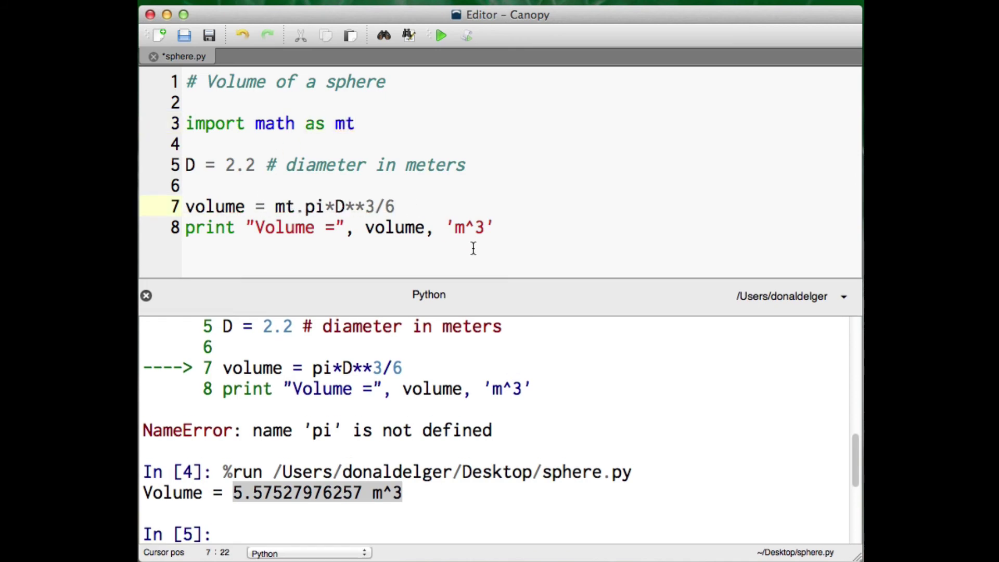
{"action": "left_click", "coordinate": [442, 36]}
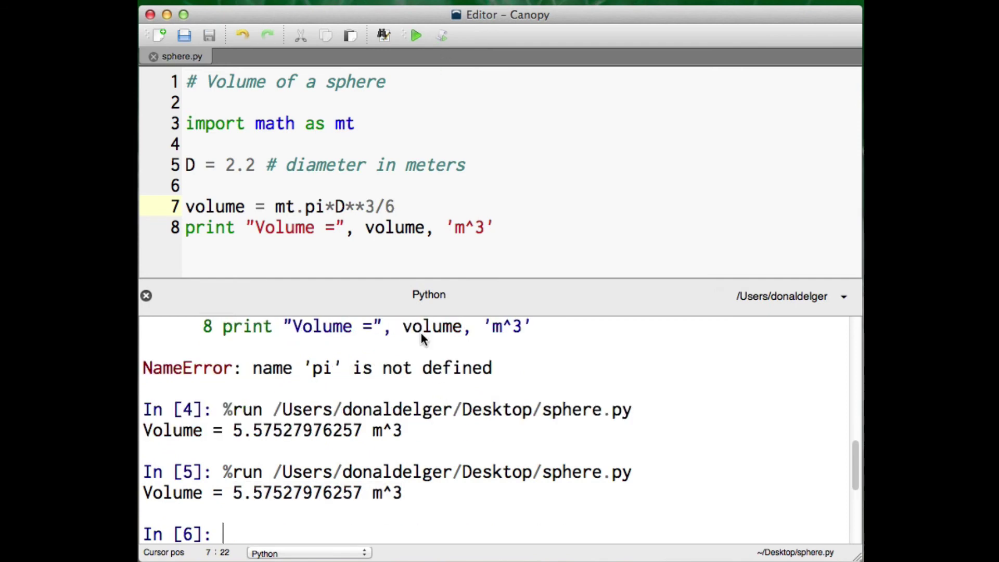
{"action": "left_click_drag", "start_coordinate": [145, 492], "coordinate": [437, 492]}
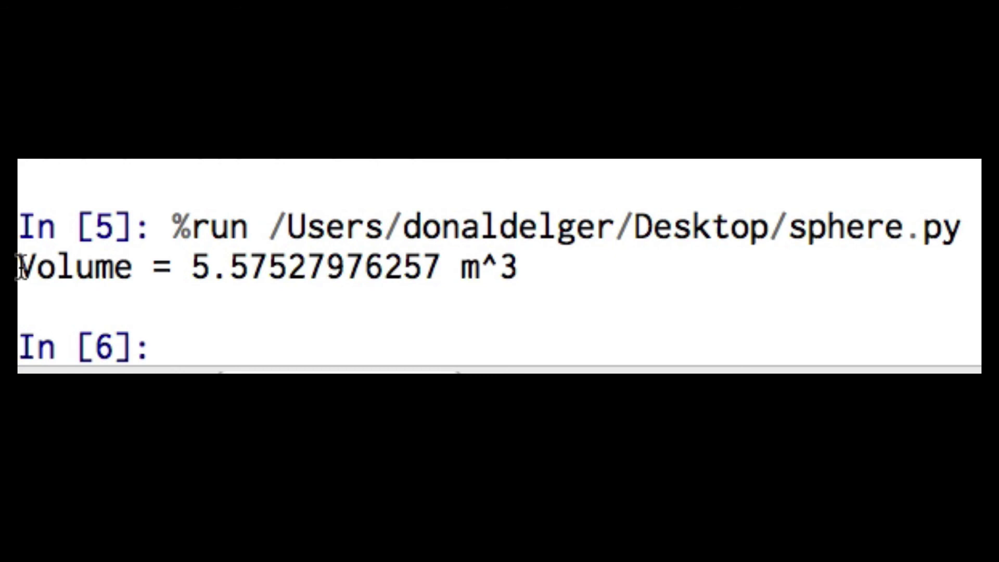
{"action": "left_click_drag", "start_coordinate": [17, 265], "coordinate": [523, 267]}
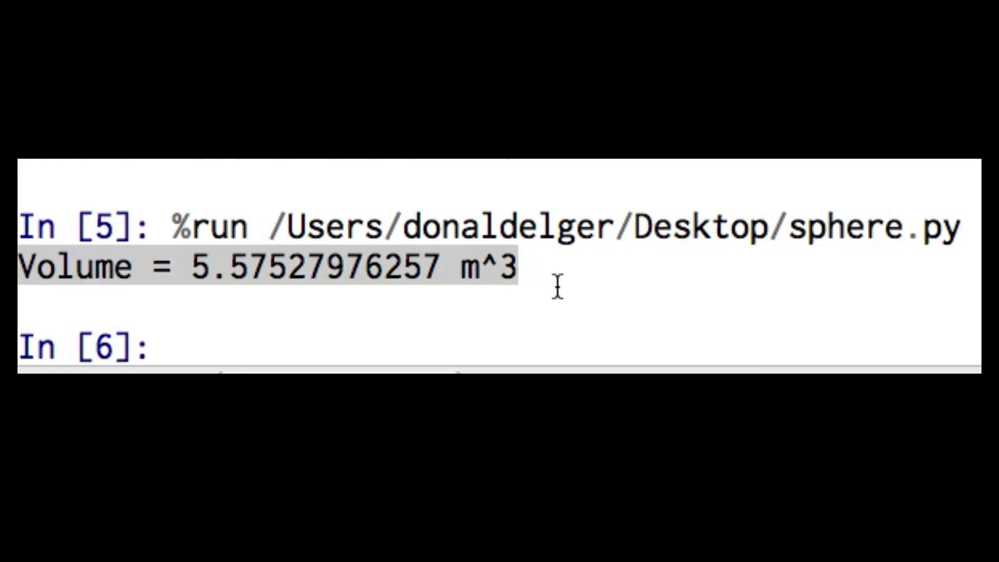